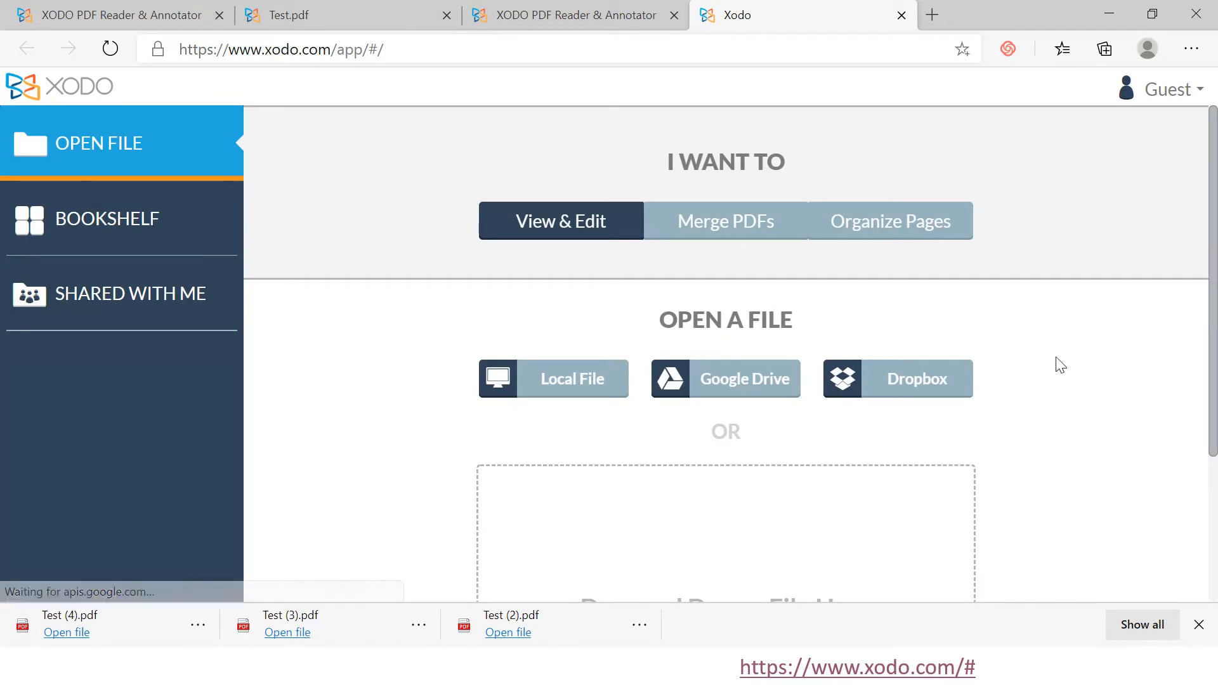
Step: Open the PDF file Test from the computer for viewing and editing
{"action": "scroll", "coordinate": [1215, 303], "scroll_direction": "down", "scroll_amount": 1}
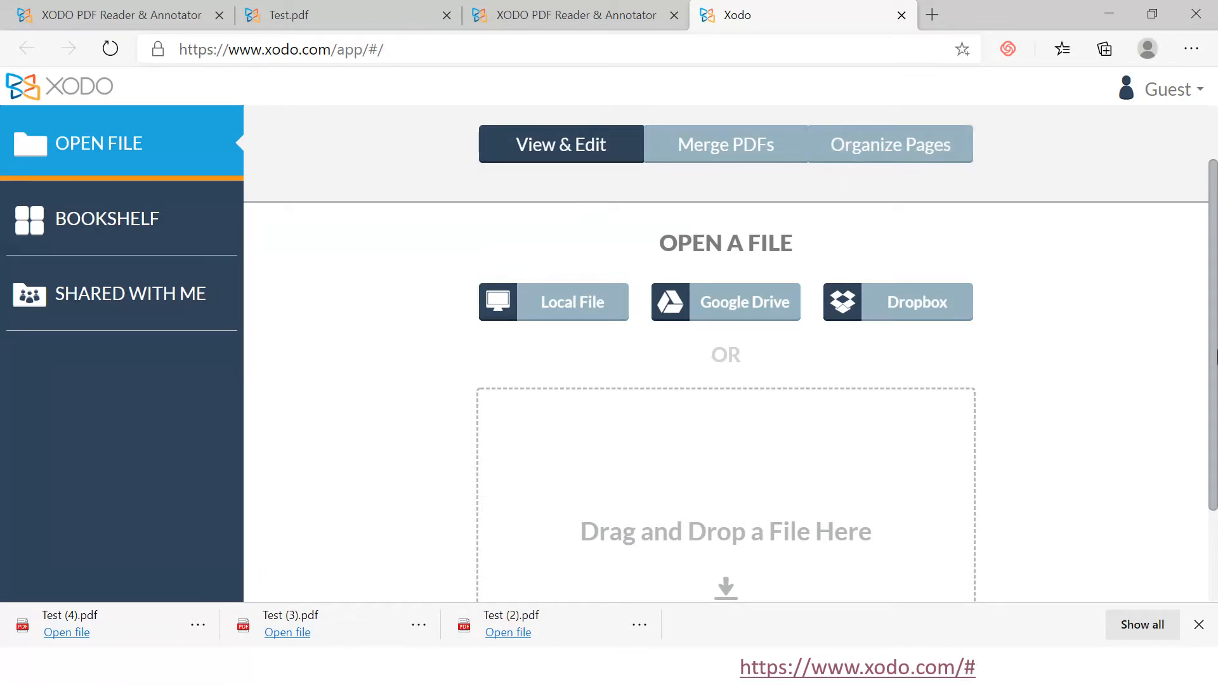
{"action": "left_click_drag", "start_coordinate": [1216, 312], "coordinate": [1216, 344]}
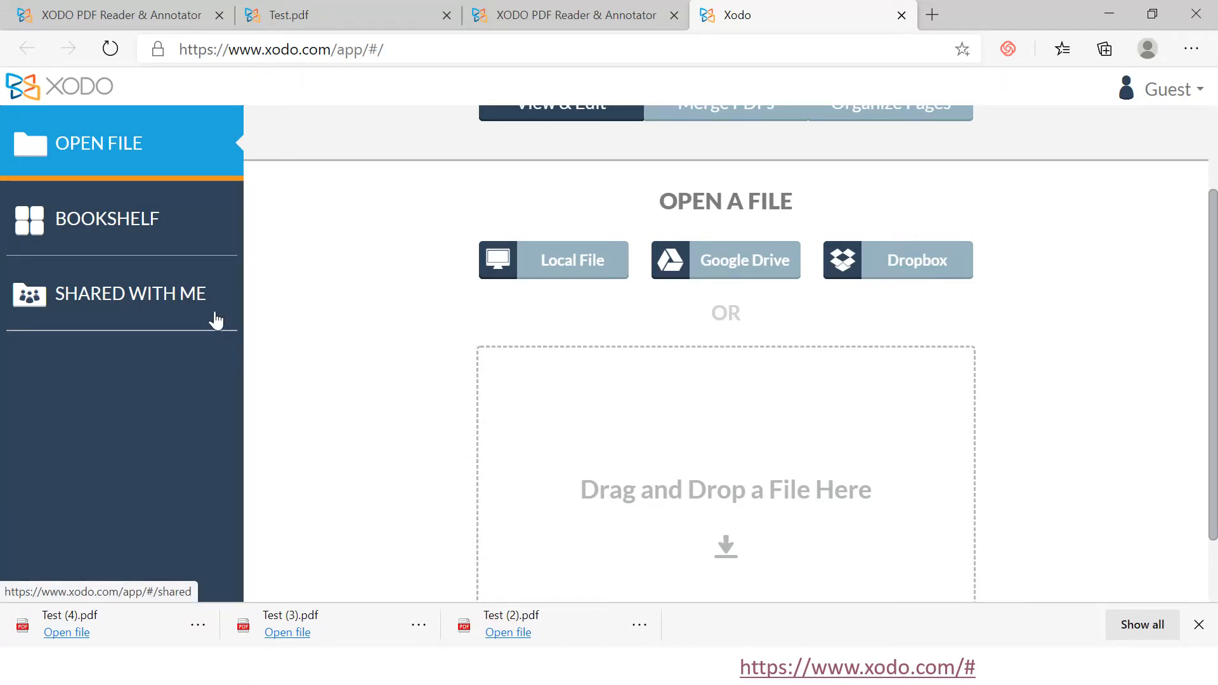
{"action": "left_click", "coordinate": [592, 263]}
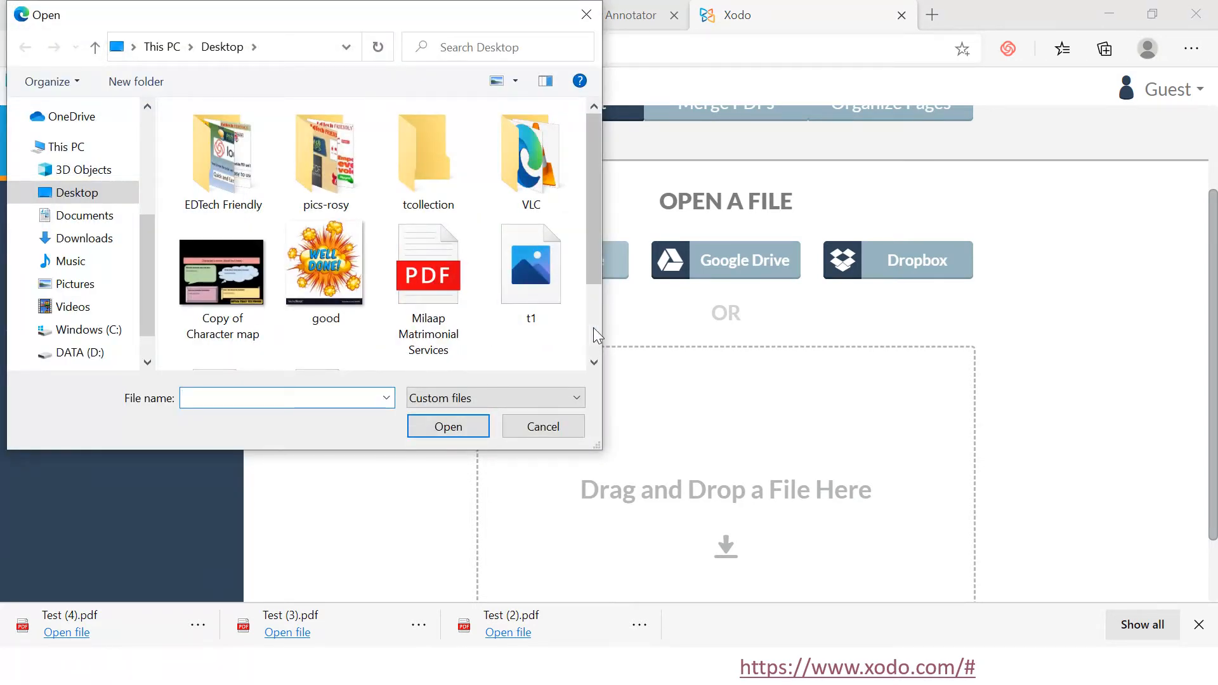
{"action": "left_click", "coordinate": [593, 327]}
{"action": "double_click", "coordinate": [333, 321]}
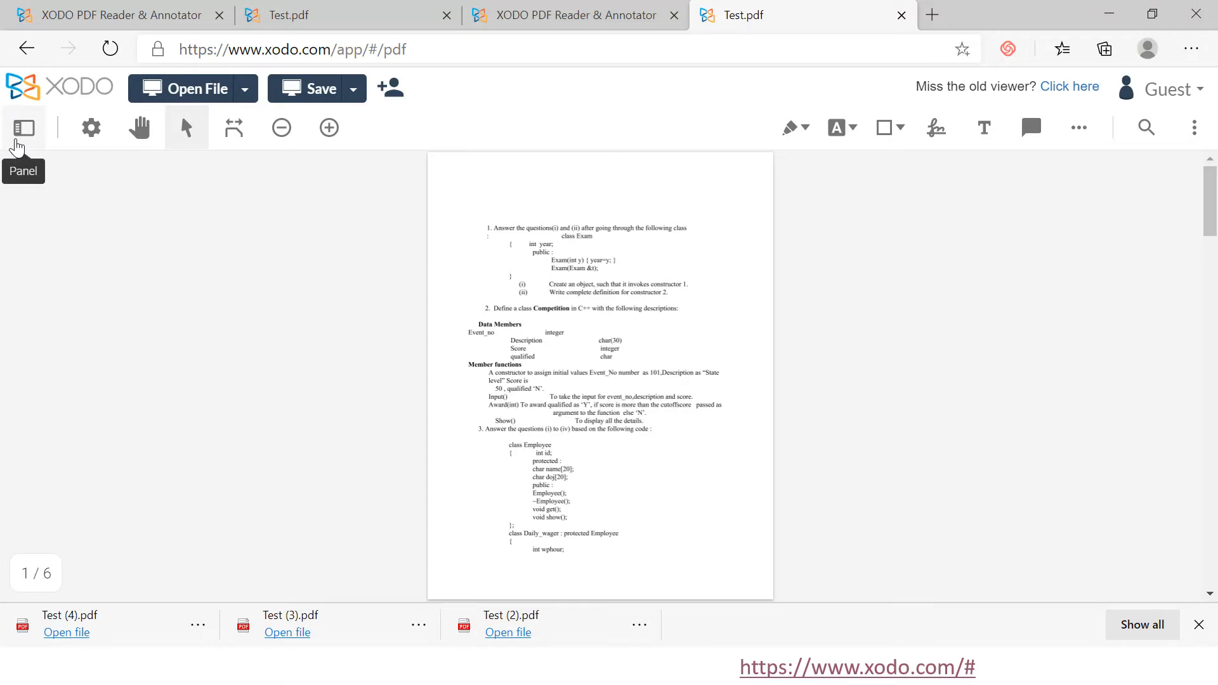
Step: Show the annotations side panel and save a copy of the PDF to the computer
{"action": "left_click", "coordinate": [24, 129]}
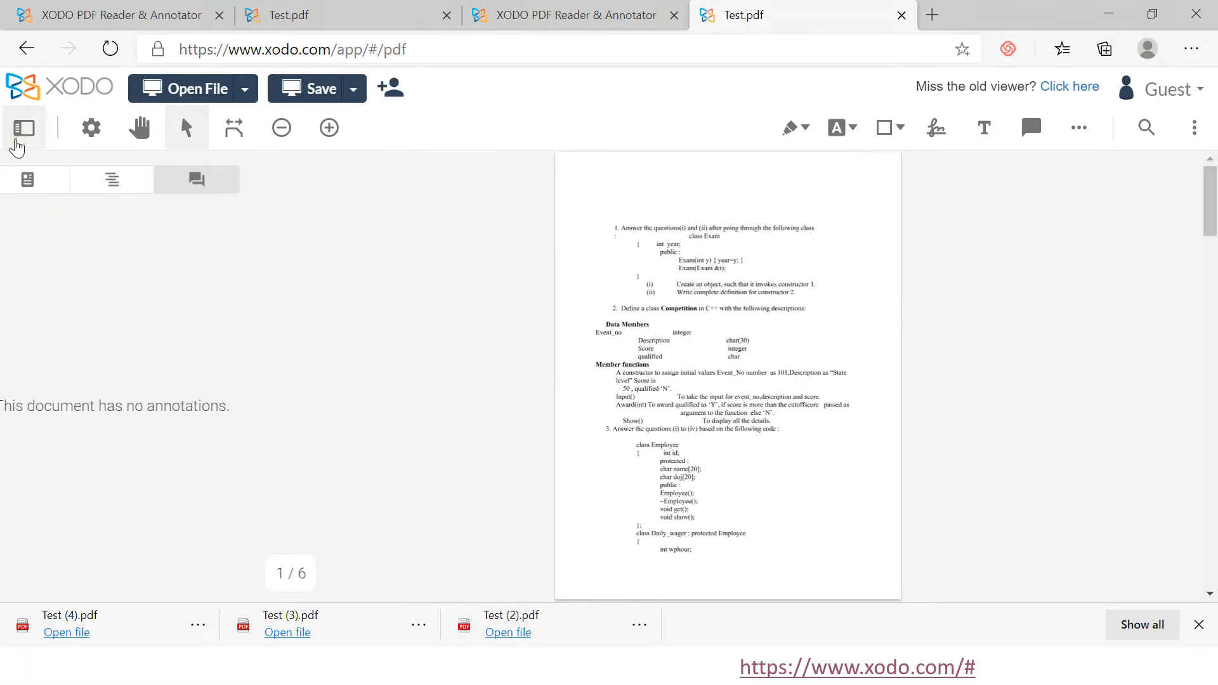
{"action": "left_click", "coordinate": [90, 129]}
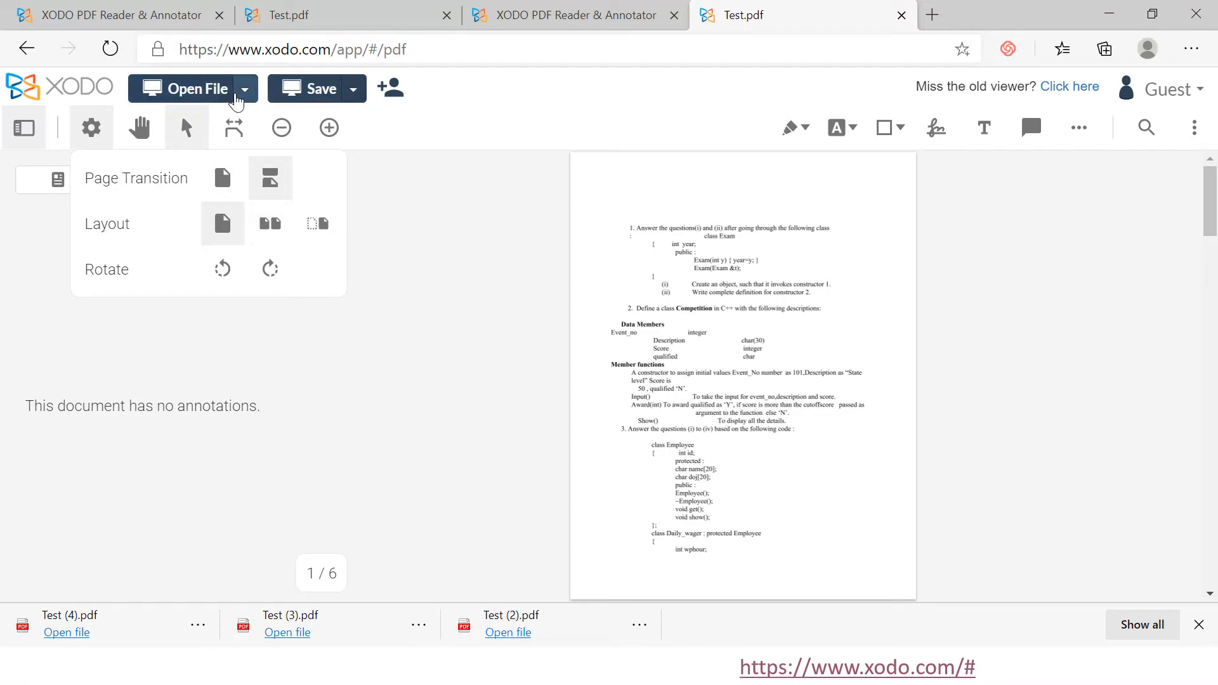
{"action": "left_click", "coordinate": [243, 90]}
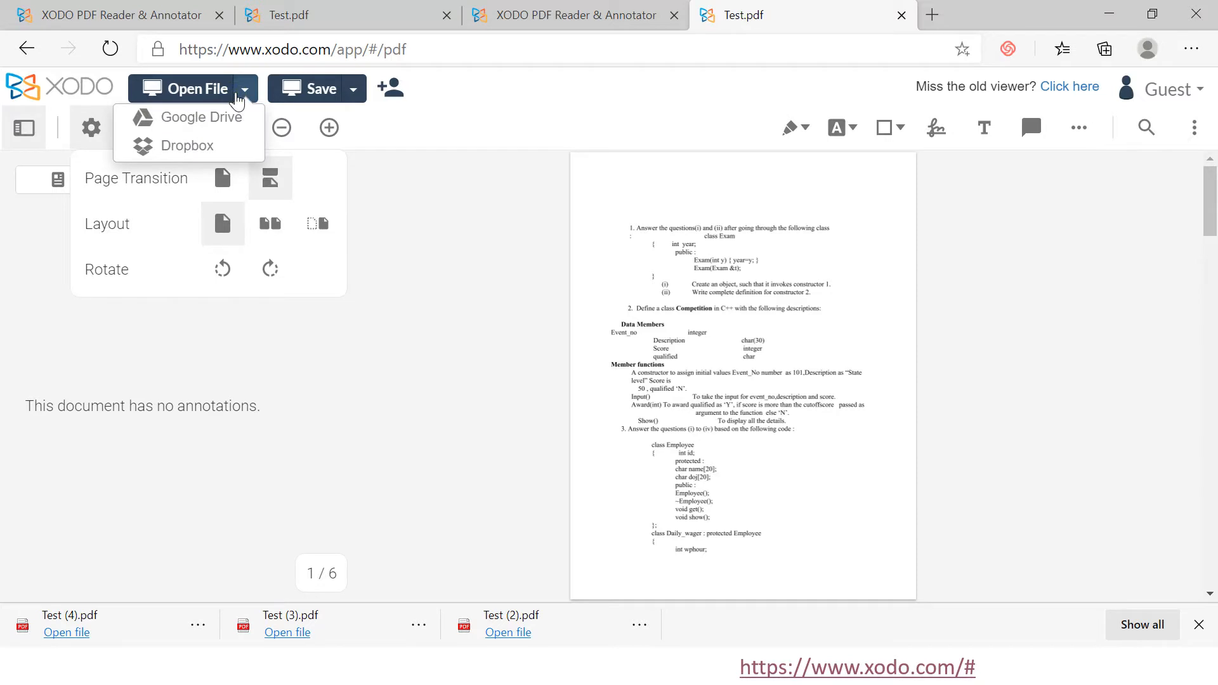
{"action": "left_click", "coordinate": [355, 92]}
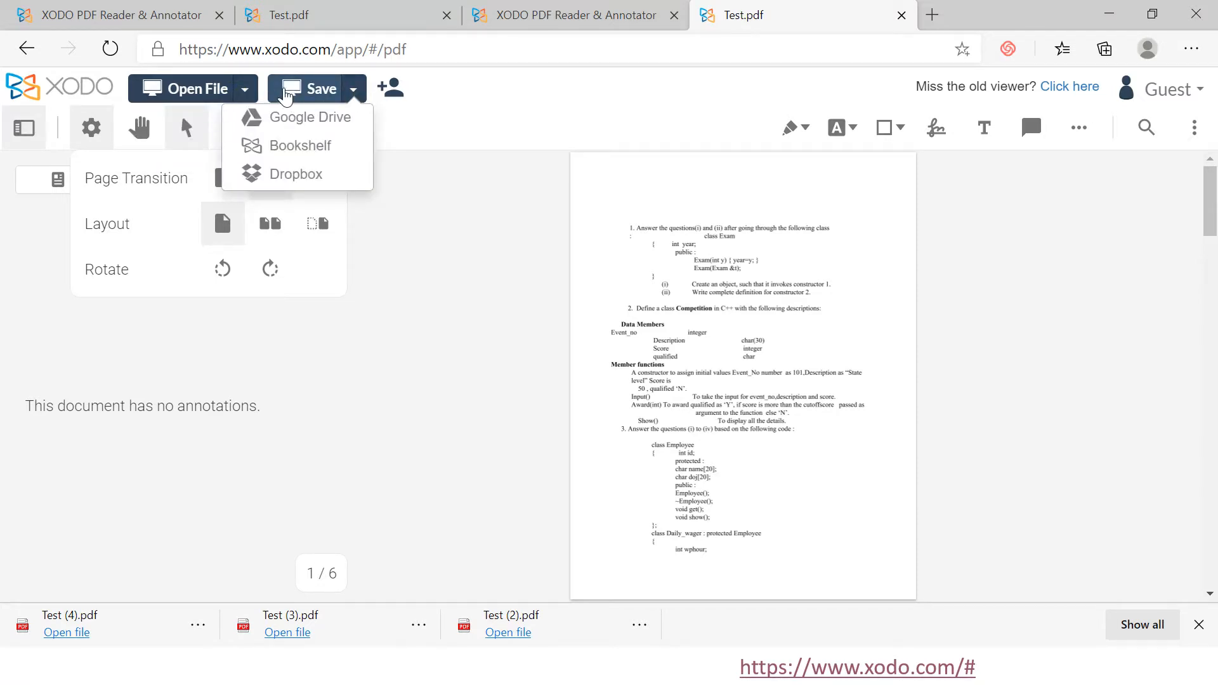
{"action": "left_click", "coordinate": [287, 95]}
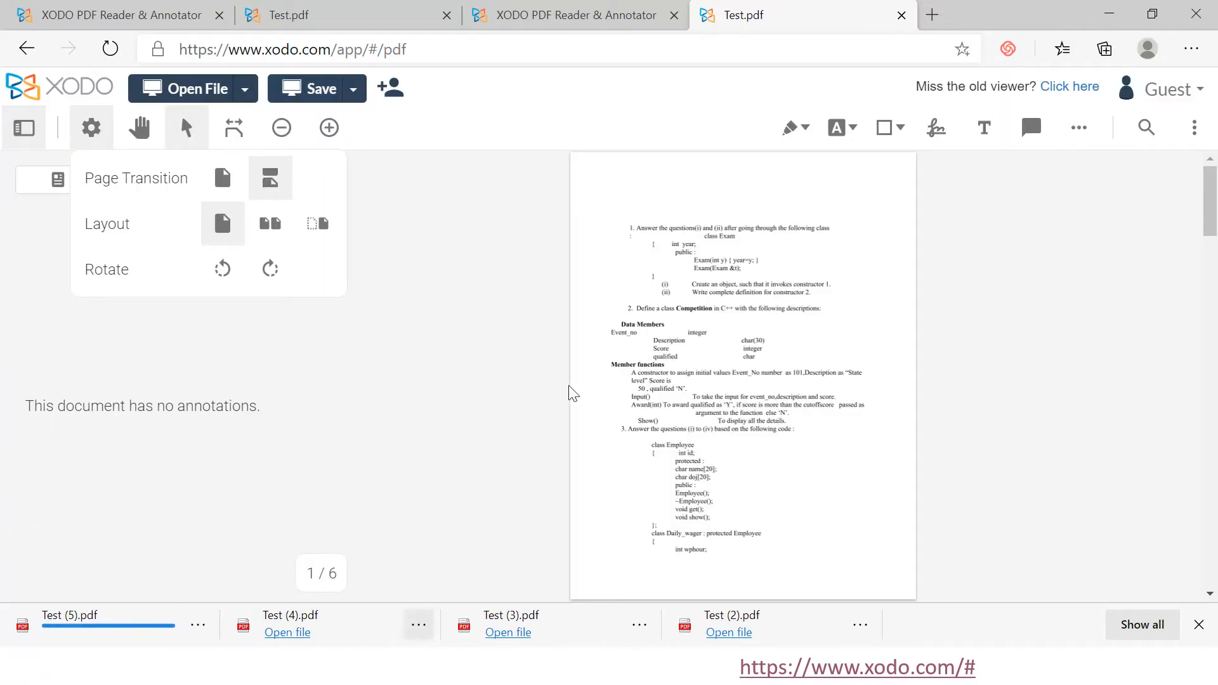
{"action": "left_click", "coordinate": [549, 224]}
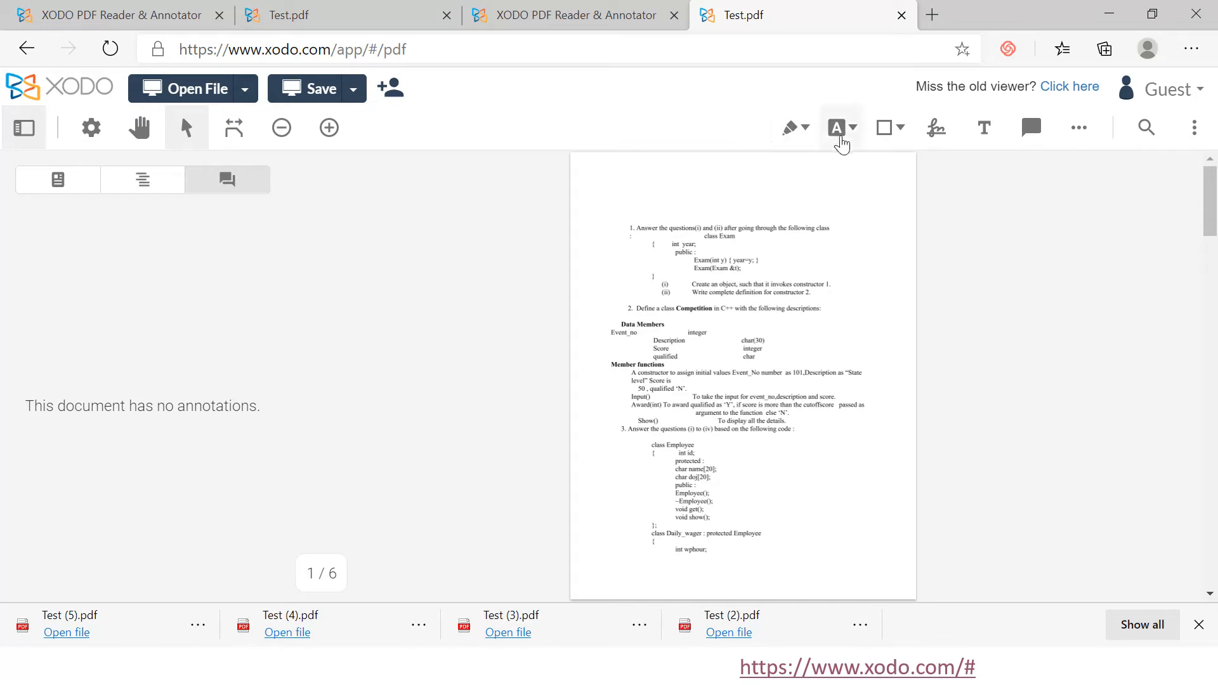
{"action": "left_click", "coordinate": [810, 128]}
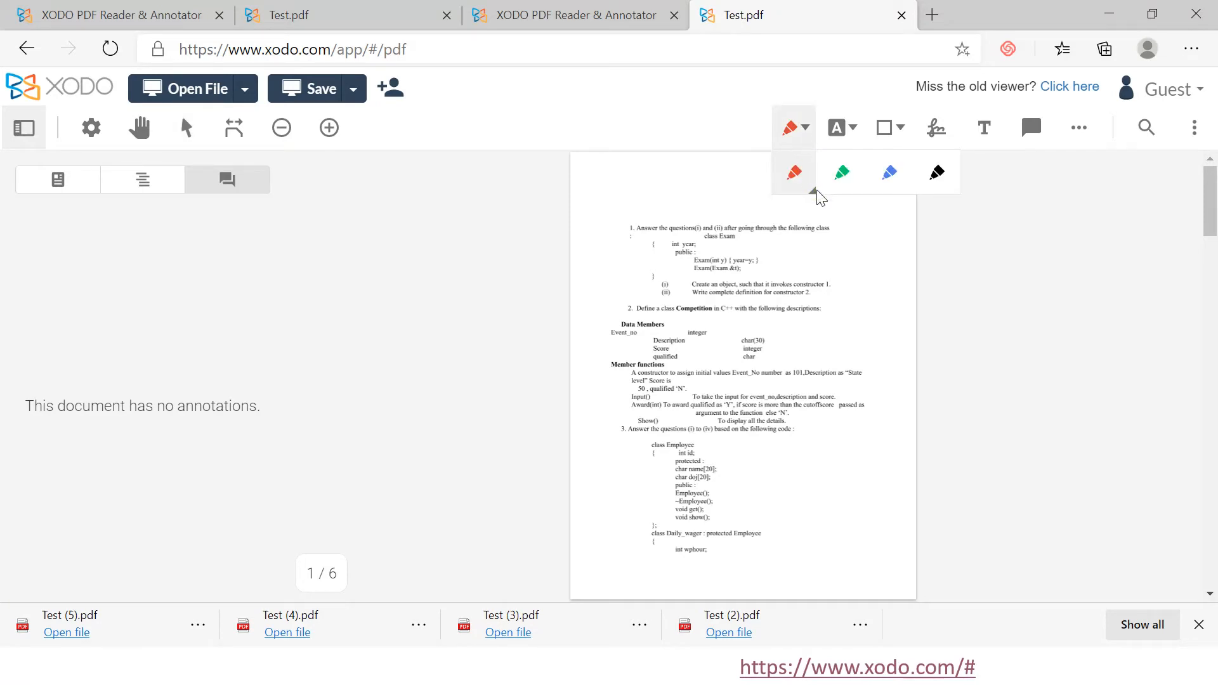
{"action": "left_click", "coordinate": [810, 191]}
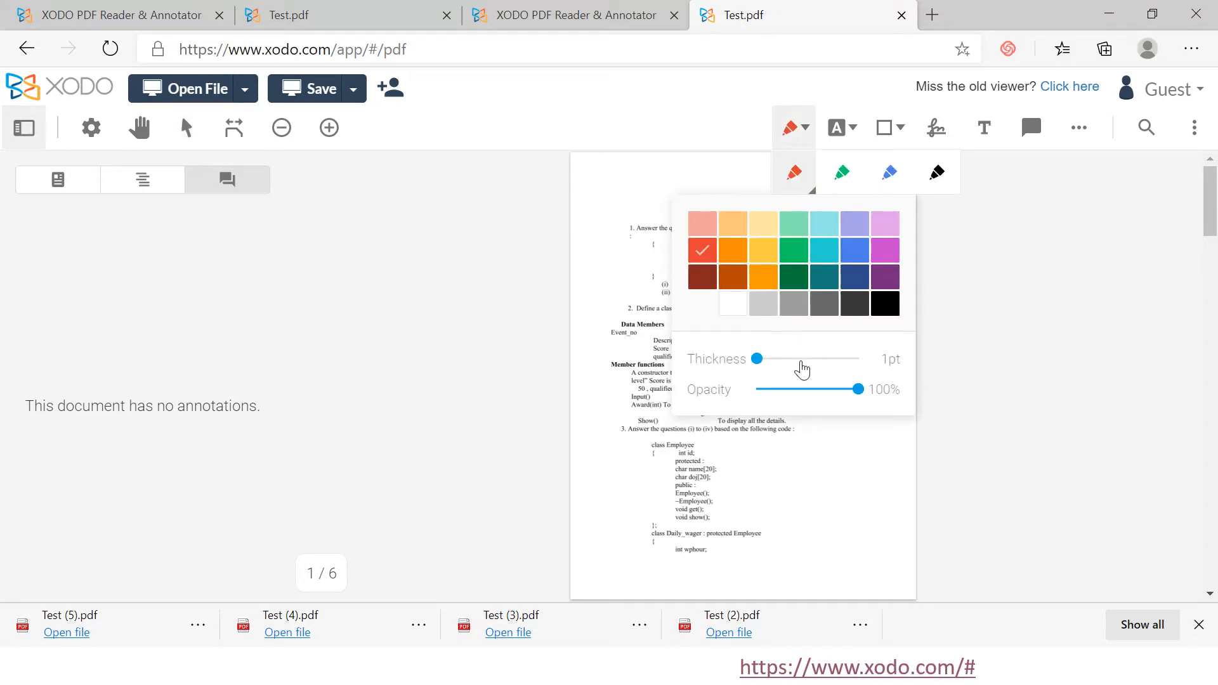
{"action": "left_click", "coordinate": [842, 139]}
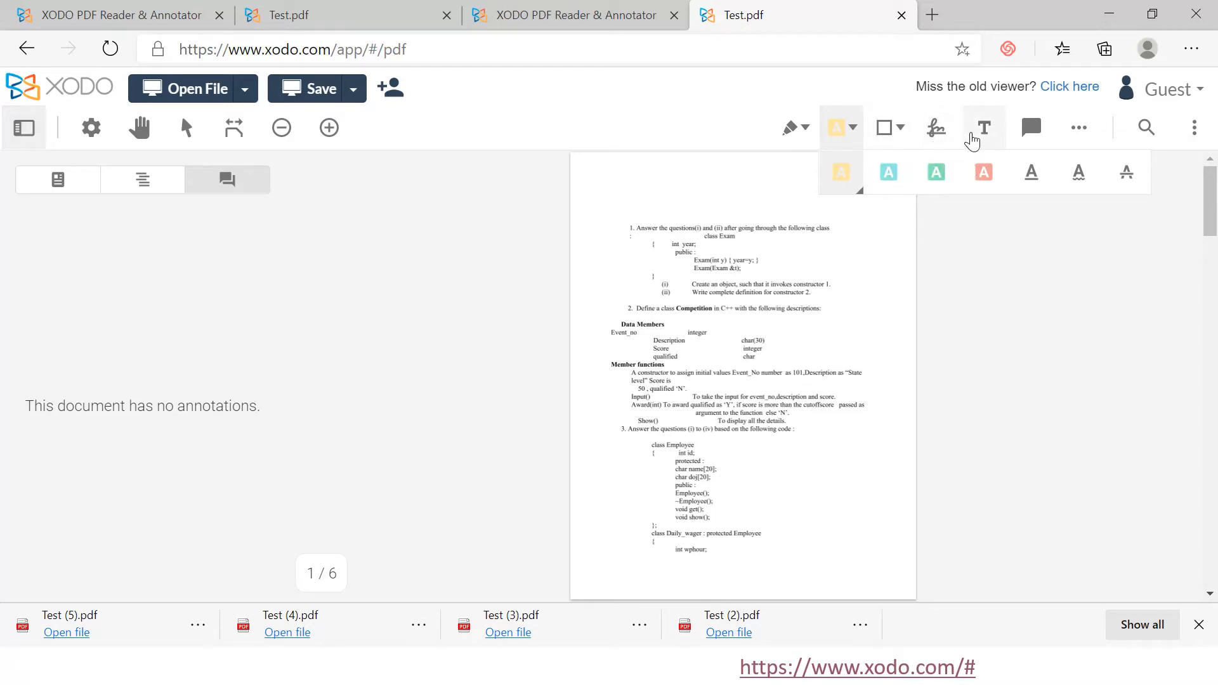
{"action": "left_click", "coordinate": [1068, 132]}
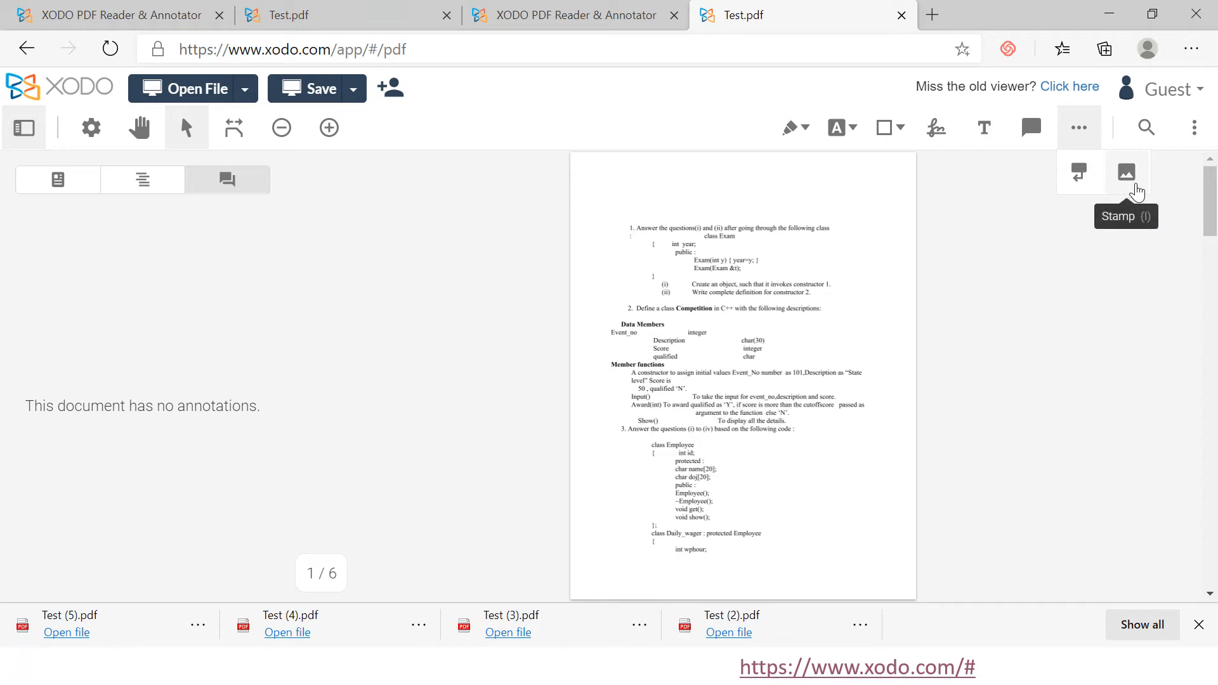
Step: Fit the page to the window width and draw a red tick and the mark 1 freehand beside question 1
{"action": "left_click", "coordinate": [234, 133]}
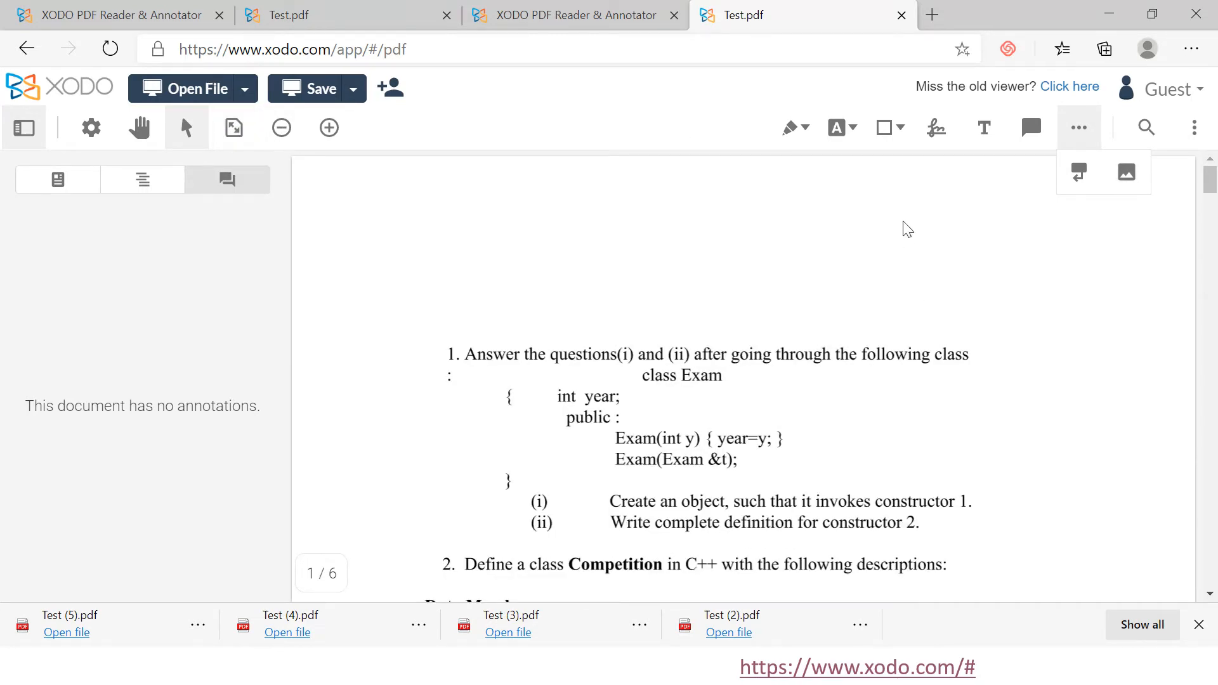
{"action": "left_click", "coordinate": [800, 138]}
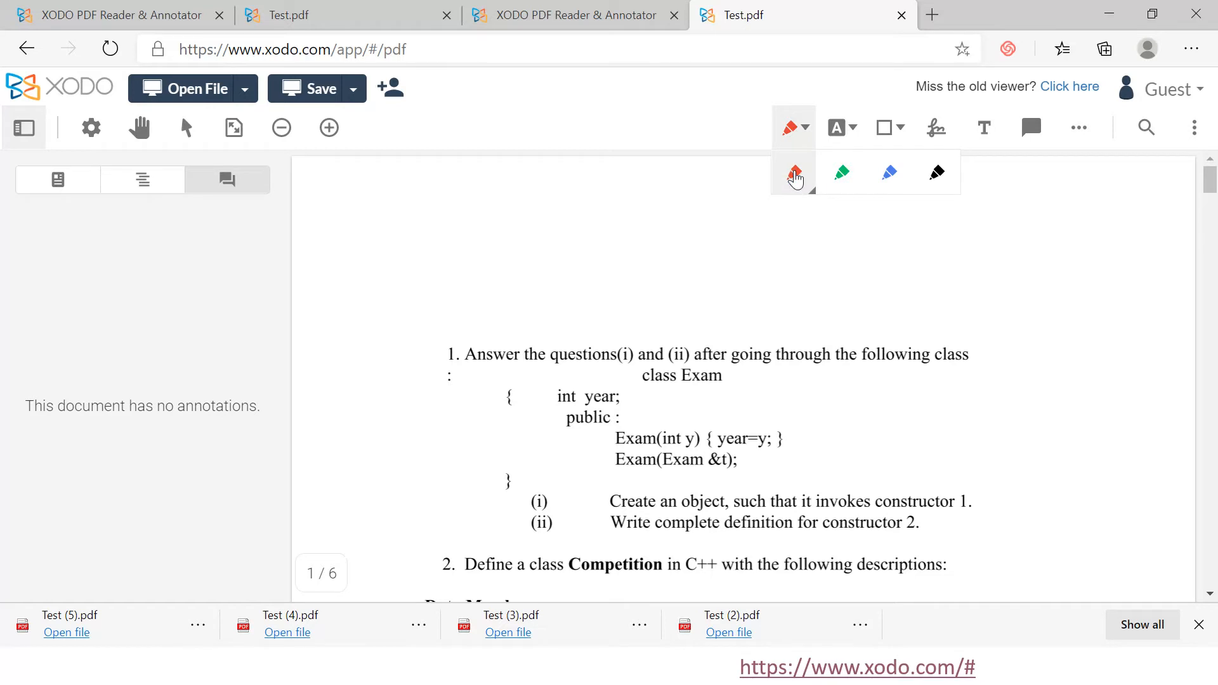
{"action": "left_click", "coordinate": [795, 178]}
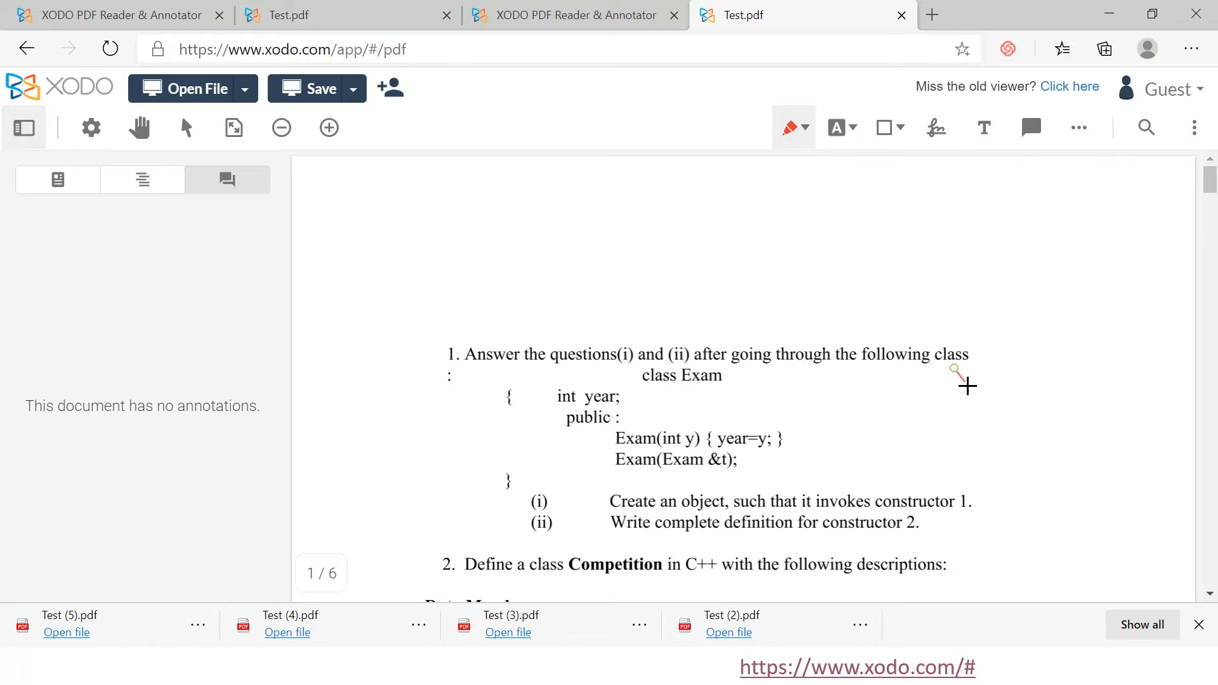
{"action": "mouse_move", "coordinate": [968, 386]}
{"action": "left_mouse_down"}
{"action": "mouse_move", "coordinate": [1032, 351]}
{"action": "mouse_move", "coordinate": [1080, 387]}
{"action": "left_mouse_up"}
Step: Mark the text "(Exam &t)" in question 1 with a red squiggly underline
{"action": "left_click", "coordinate": [847, 127]}
{"action": "left_click", "coordinate": [1078, 176]}
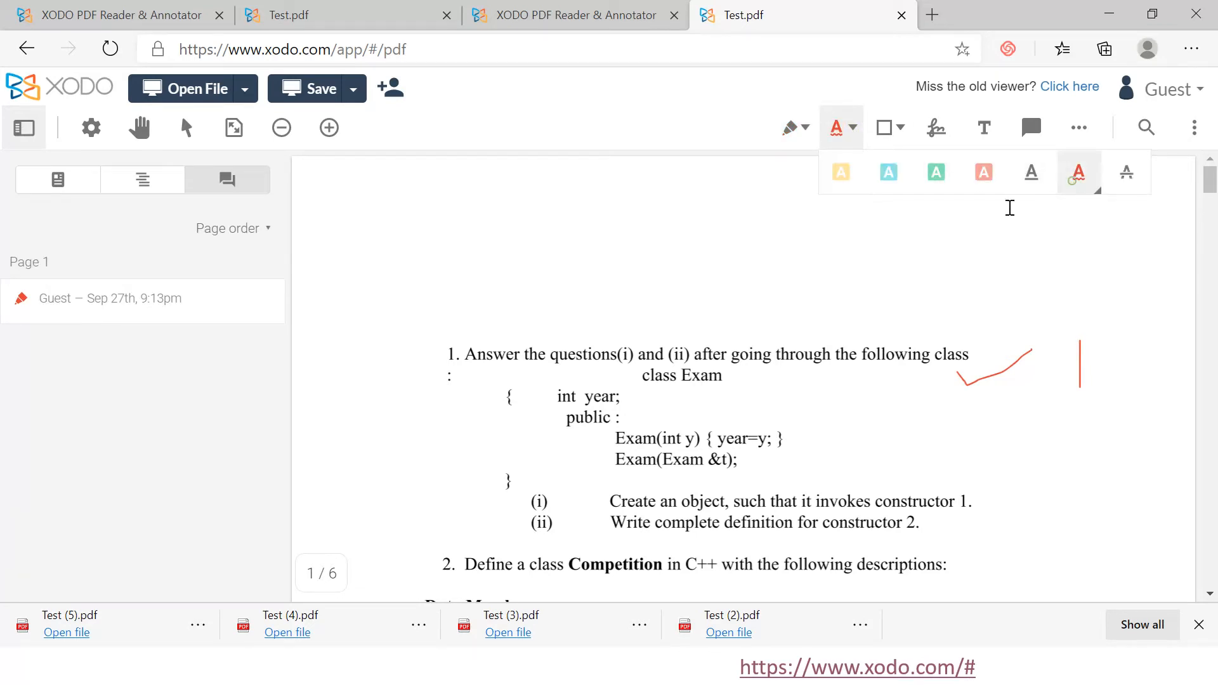
{"action": "left_click_drag", "start_coordinate": [658, 467], "coordinate": [731, 471]}
Step: Draw a red tick with the mark 2 beside question 3's Employee class and a tick with the mark 1 beside Daily_wager
{"action": "scroll", "coordinate": [812, 292], "scroll_direction": "down", "scroll_amount": 10}
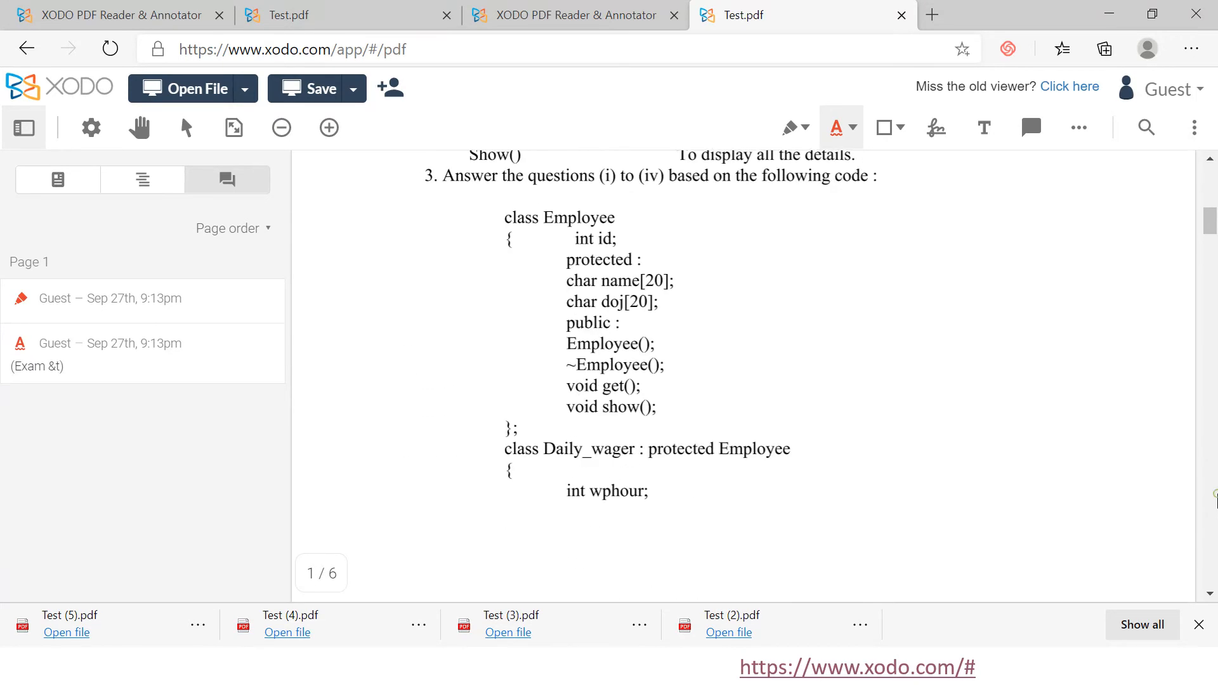
{"action": "left_click", "coordinate": [790, 128]}
{"action": "left_click", "coordinate": [774, 192]}
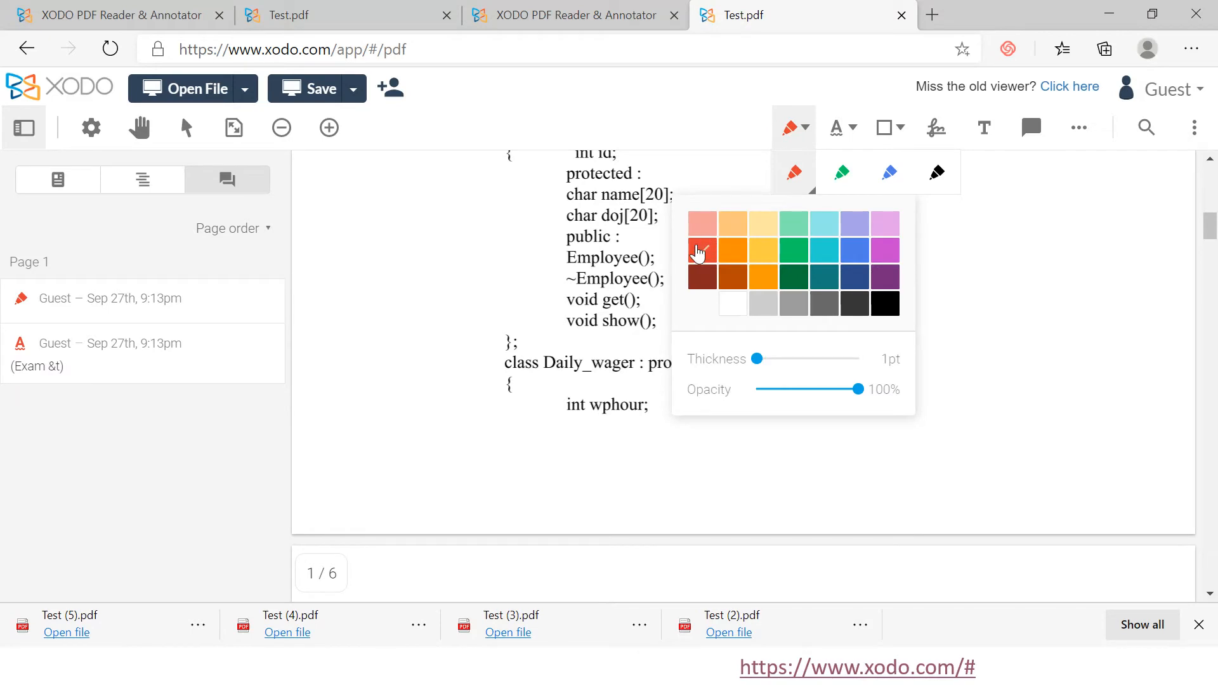
{"action": "left_click", "coordinate": [697, 253]}
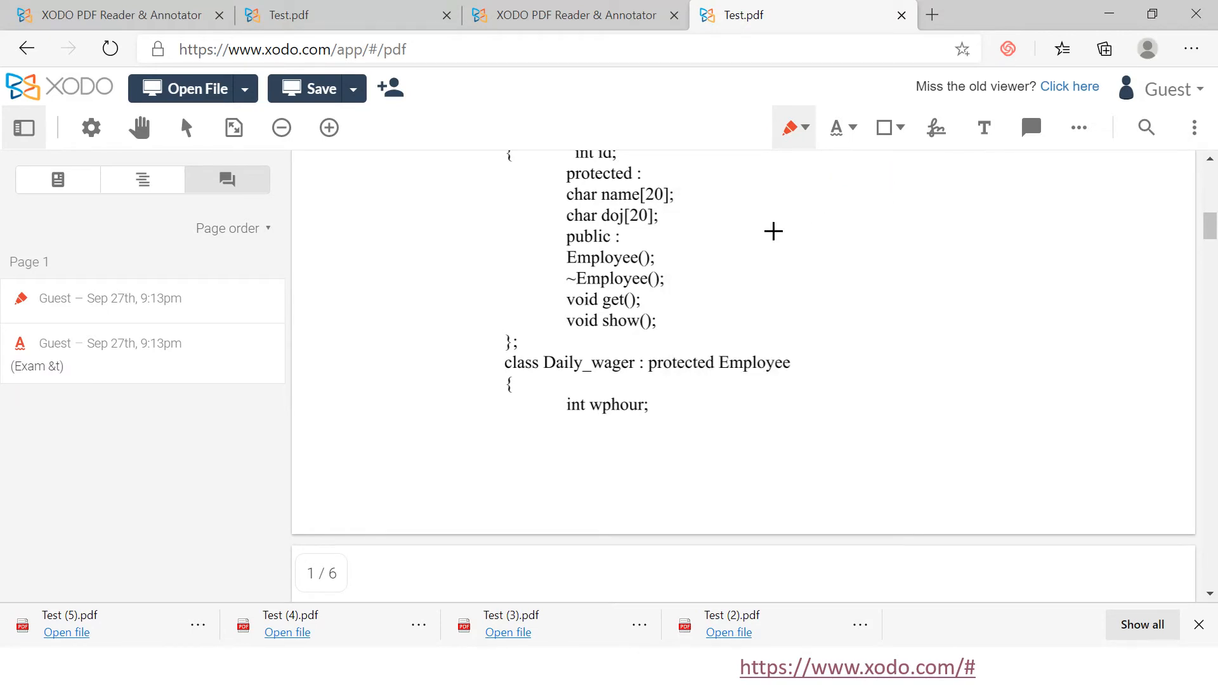
{"action": "mouse_move", "coordinate": [777, 229]}
{"action": "left_mouse_down"}
{"action": "mouse_move", "coordinate": [790, 236]}
{"action": "mouse_move", "coordinate": [837, 196]}
{"action": "left_mouse_up"}
{"action": "mouse_move", "coordinate": [913, 250]}
{"action": "left_mouse_down"}
{"action": "mouse_move", "coordinate": [916, 275]}
{"action": "mouse_move", "coordinate": [946, 296]}
{"action": "left_mouse_up"}
{"action": "mouse_move", "coordinate": [878, 397]}
{"action": "left_mouse_down"}
{"action": "mouse_move", "coordinate": [961, 369]}
{"action": "mouse_move", "coordinate": [1022, 391]}
{"action": "left_mouse_up"}
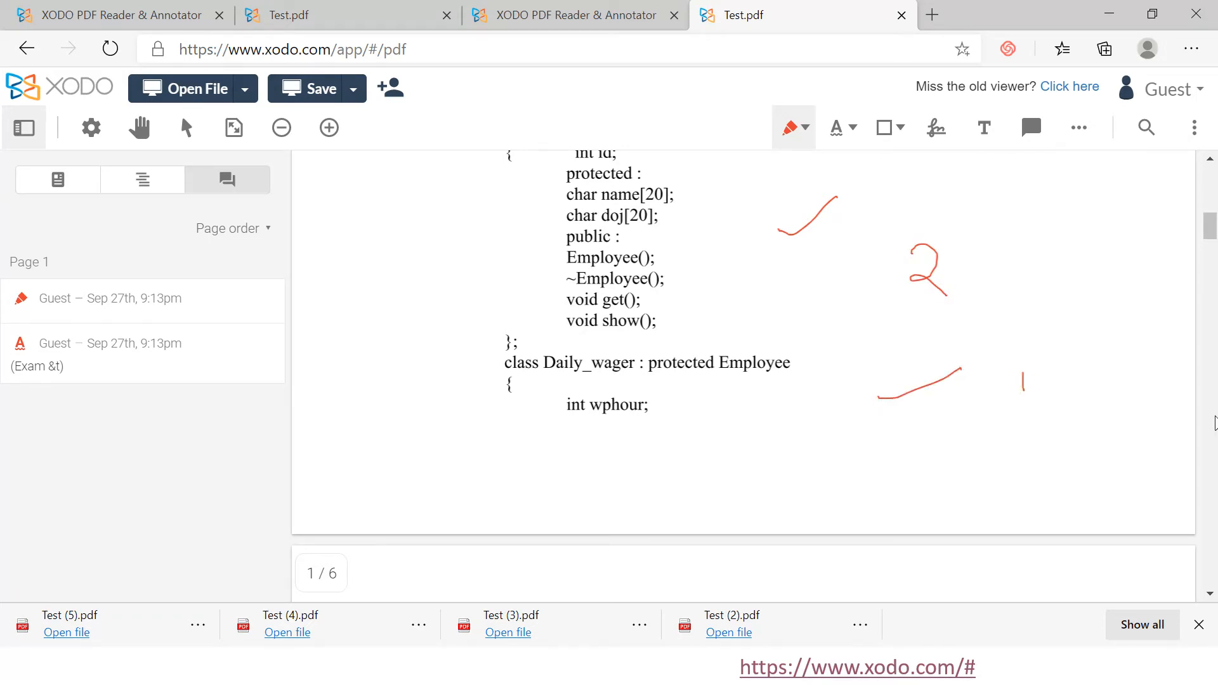
Step: Draw a red tick and the mark 1 beside question 6's Match constructors on page 2
{"action": "scroll", "coordinate": [1215, 422], "scroll_direction": "down", "scroll_amount": 10}
{"action": "left_click_drag", "start_coordinate": [920, 392], "coordinate": [1020, 319]}
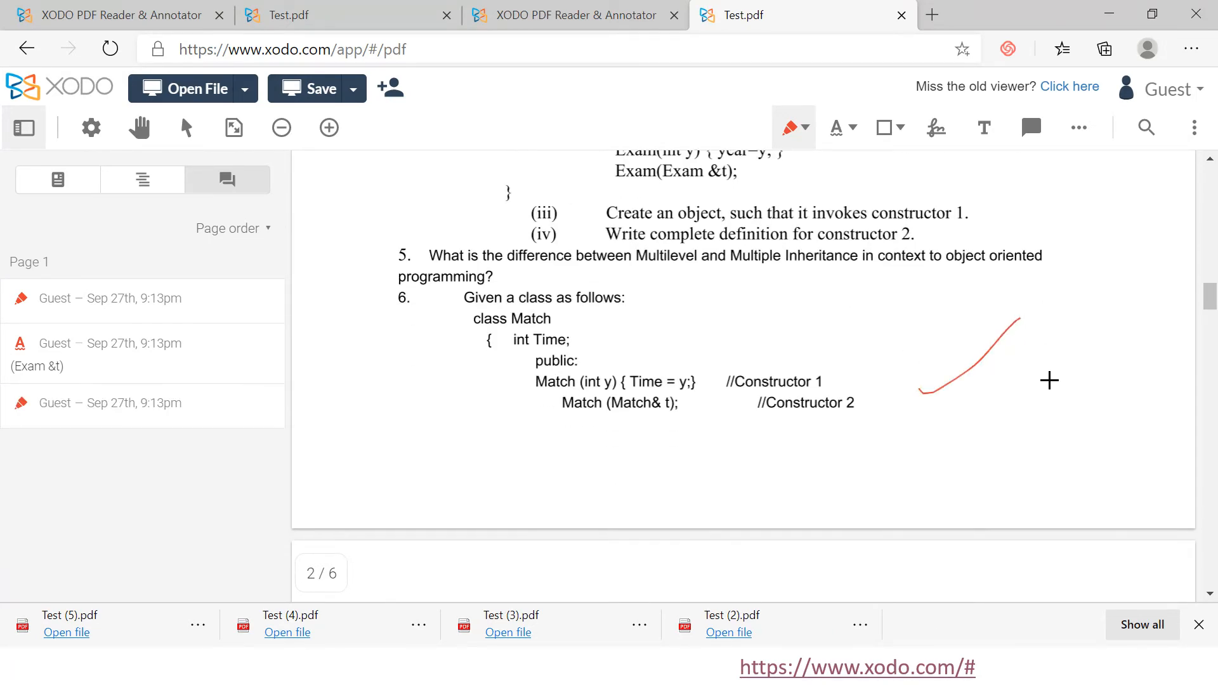
{"action": "left_click_drag", "start_coordinate": [1050, 391], "coordinate": [1051, 427]}
Step: Draw a red tick with the mark 2 beside the MyToy questions on page 4 and one with the mark 1 near class AUTHOR on page 5
{"action": "scroll", "coordinate": [1215, 483], "scroll_direction": "down", "scroll_amount": 15}
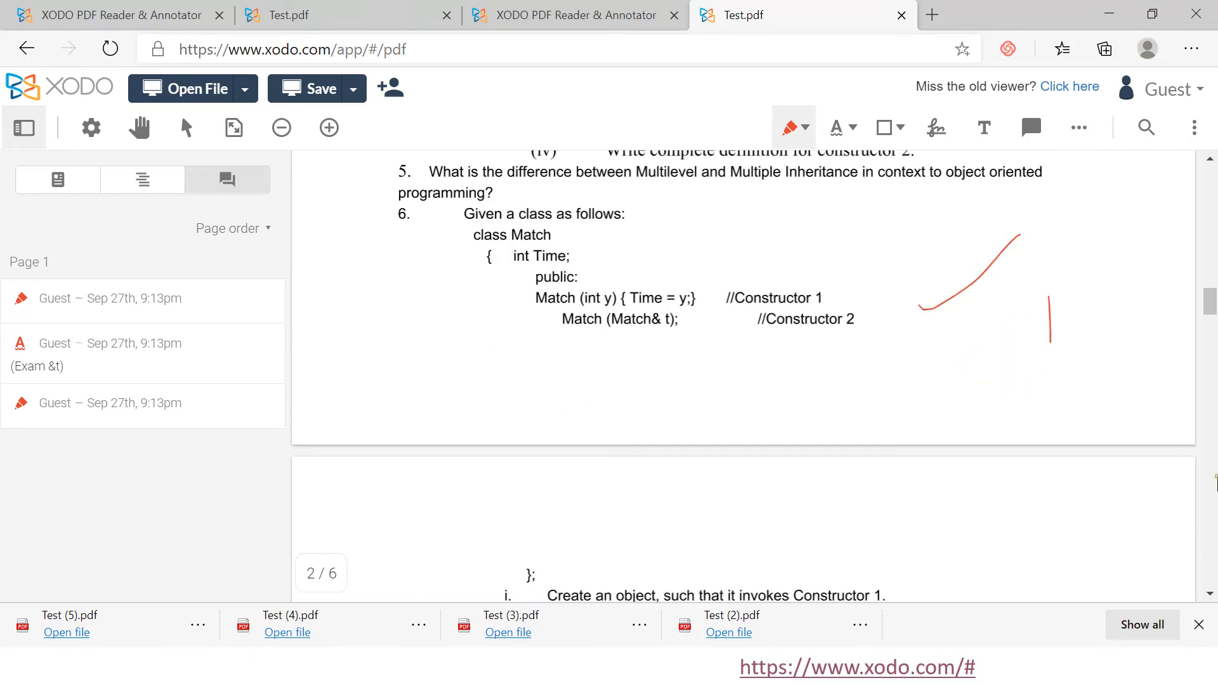
{"action": "mouse_move", "coordinate": [911, 353]}
{"action": "left_mouse_down"}
{"action": "mouse_move", "coordinate": [1022, 285]}
{"action": "mouse_move", "coordinate": [1094, 277]}
{"action": "mouse_move", "coordinate": [1098, 299]}
{"action": "left_mouse_up"}
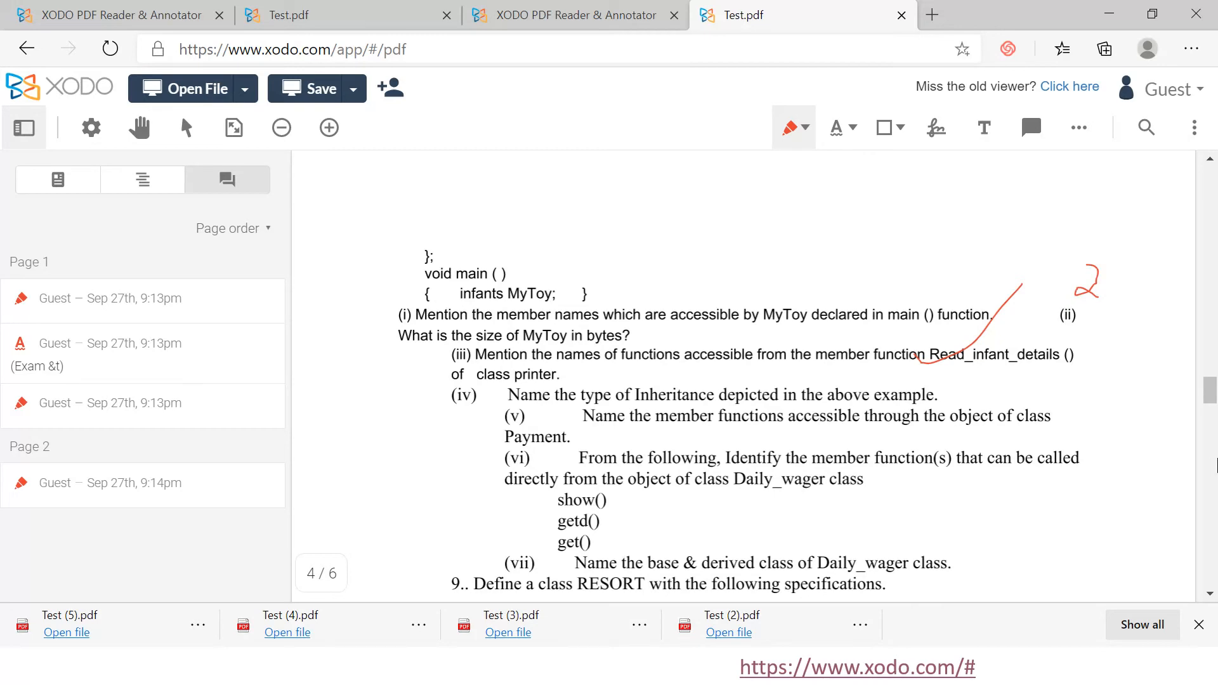
{"action": "scroll", "coordinate": [1215, 465], "scroll_direction": "down", "scroll_amount": 6}
{"action": "mouse_move", "coordinate": [923, 355]}
{"action": "left_mouse_down"}
{"action": "mouse_move", "coordinate": [1010, 309]}
{"action": "mouse_move", "coordinate": [1051, 367]}
{"action": "left_mouse_up"}
Step: Switch the page layout to show two pages side by side
{"action": "scroll", "coordinate": [1214, 519], "scroll_direction": "down", "scroll_amount": 5}
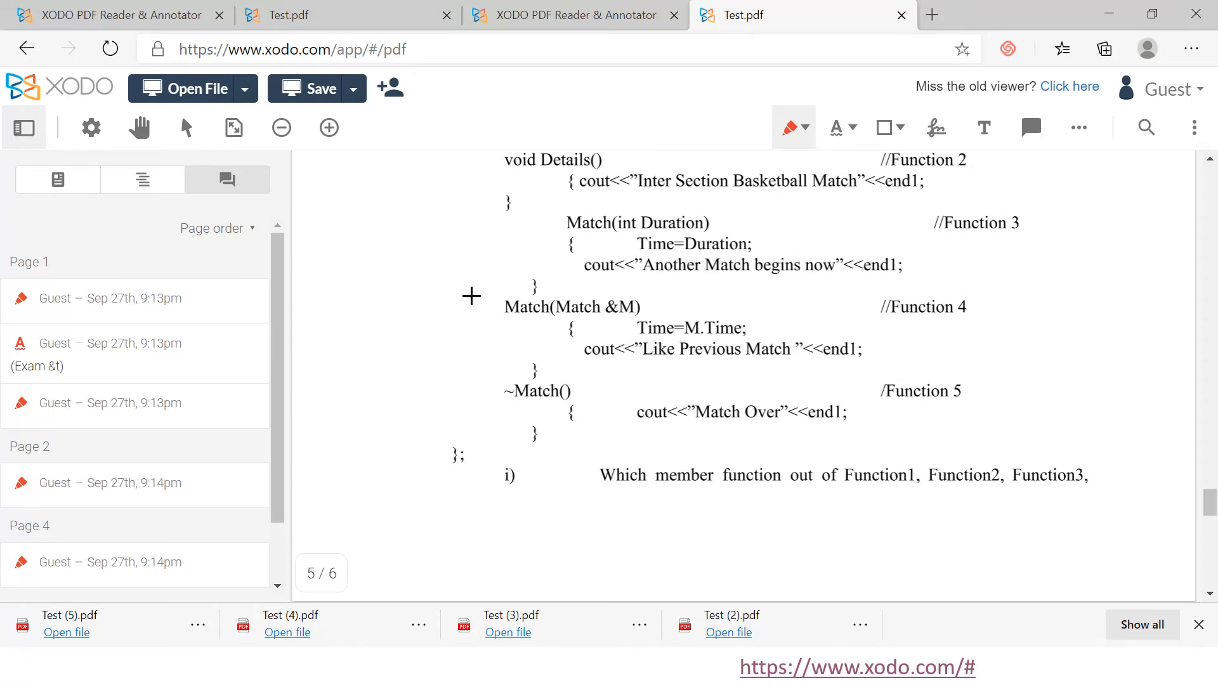
{"action": "left_click", "coordinate": [95, 128]}
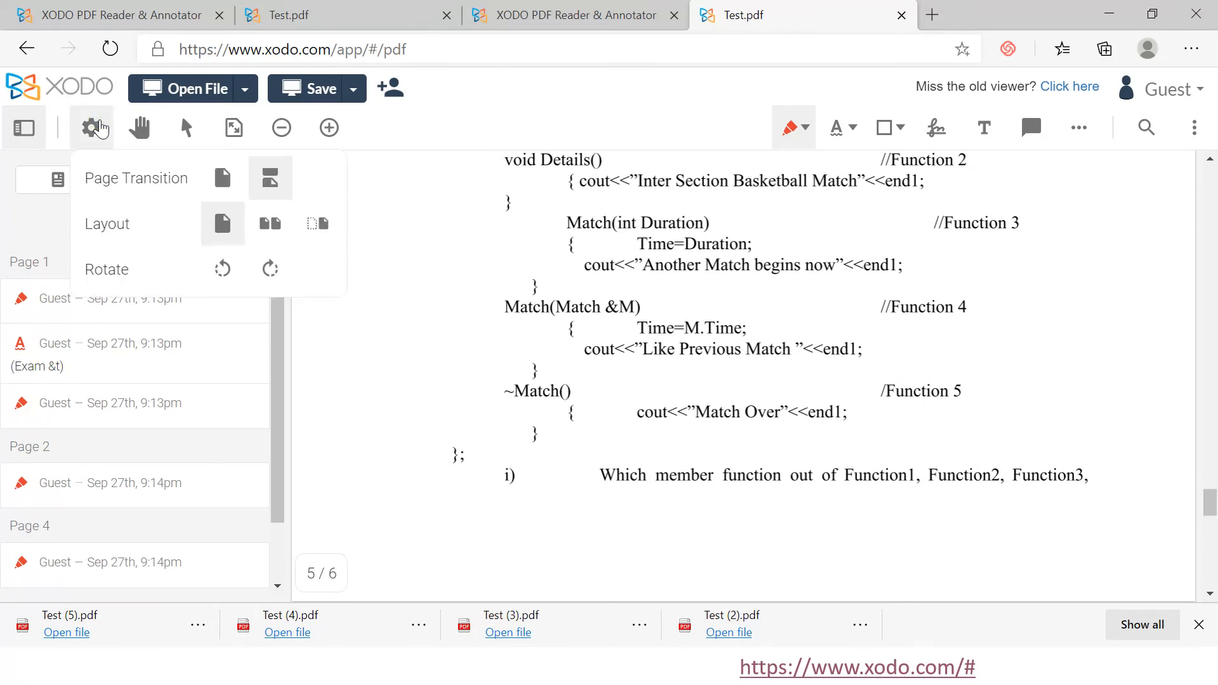
{"action": "left_click", "coordinate": [270, 225]}
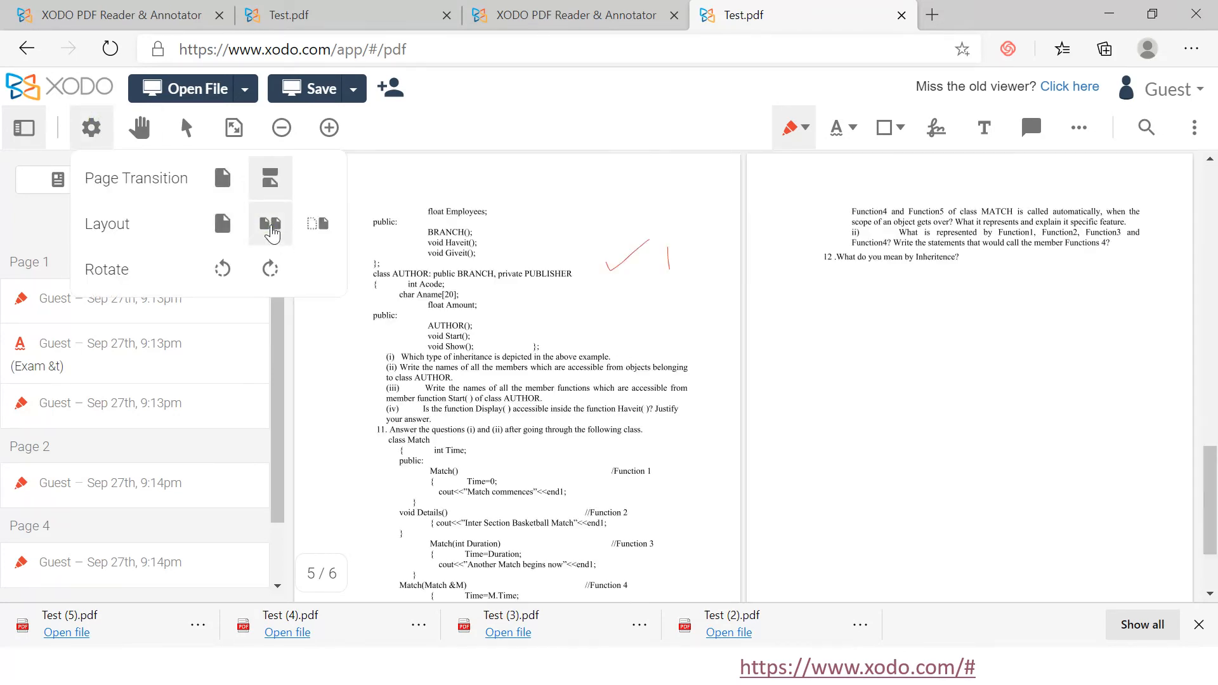
Step: Write the total 8 over 20 freehand on the blank area of page 6 with a thicker red pen and circle it
{"action": "left_click_drag", "start_coordinate": [1212, 488], "coordinate": [1214, 555]}
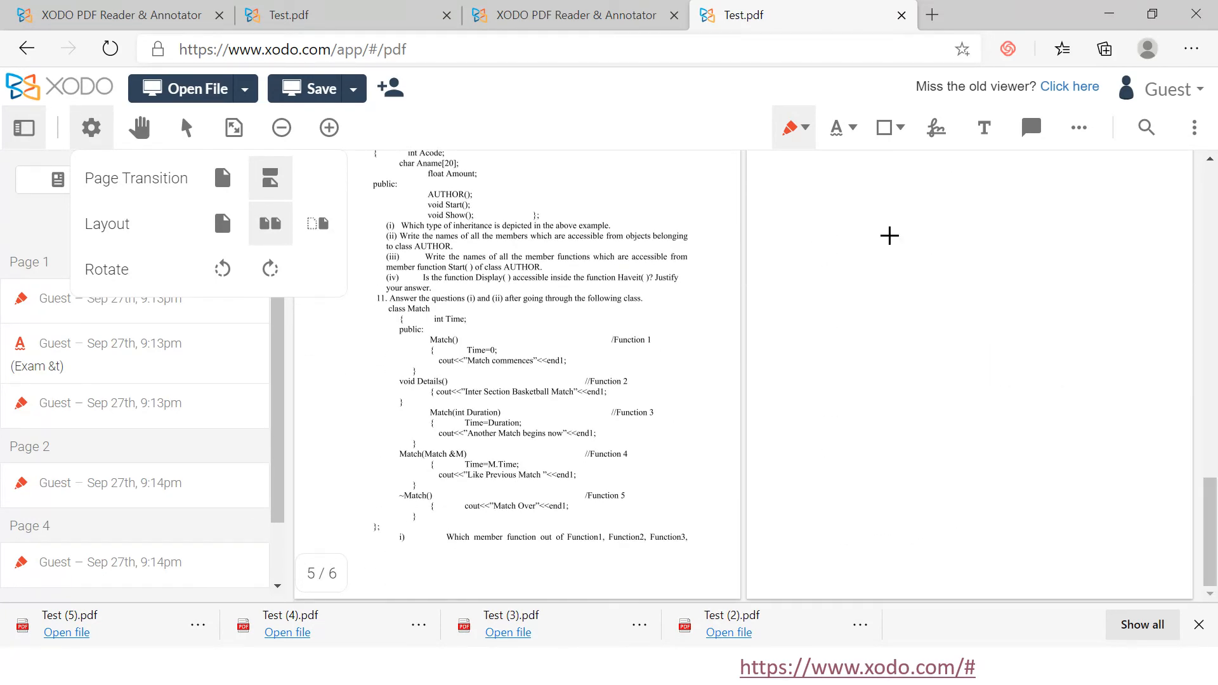
{"action": "left_click", "coordinate": [804, 128]}
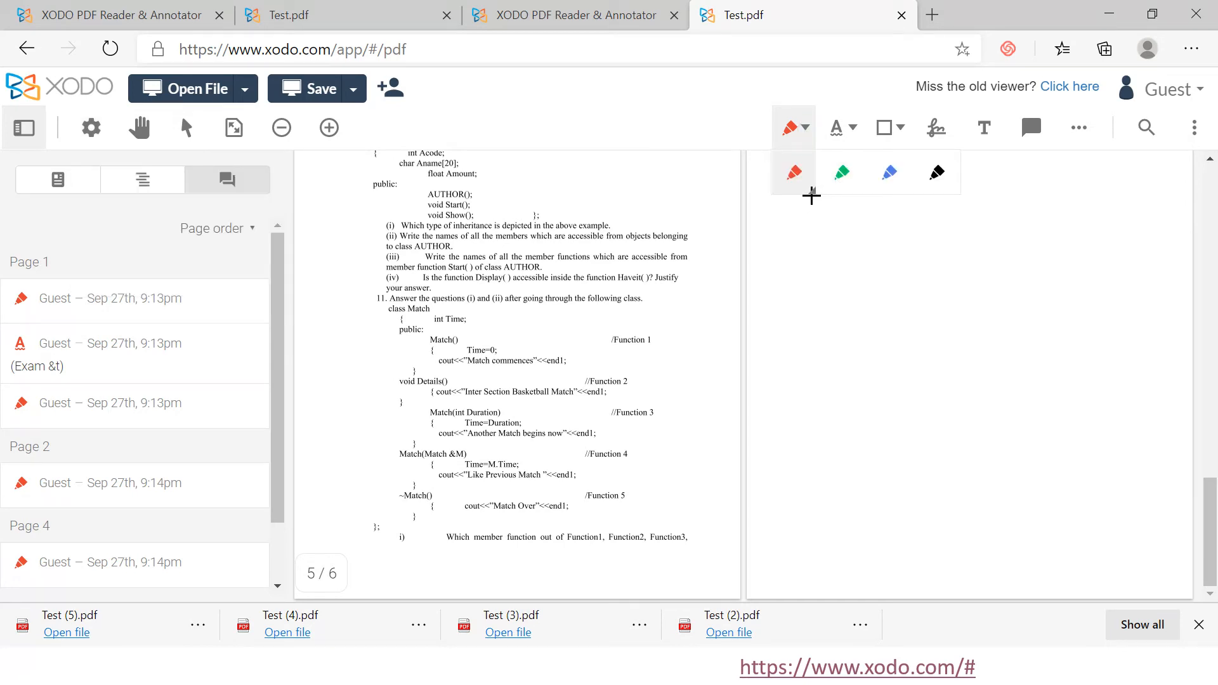
{"action": "left_click", "coordinate": [812, 189]}
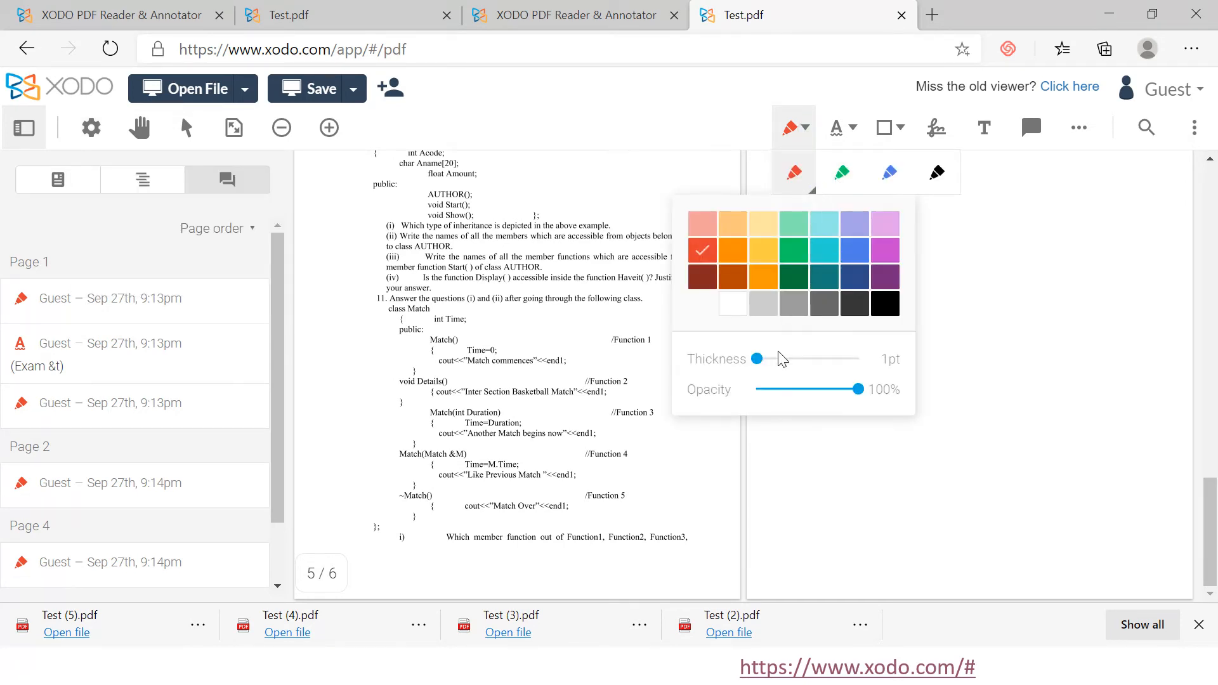
{"action": "left_click_drag", "start_coordinate": [783, 359], "coordinate": [770, 362]}
{"action": "mouse_move", "coordinate": [959, 273]}
{"action": "left_mouse_down"}
{"action": "mouse_move", "coordinate": [963, 332]}
{"action": "mouse_move", "coordinate": [957, 286]}
{"action": "left_mouse_up"}
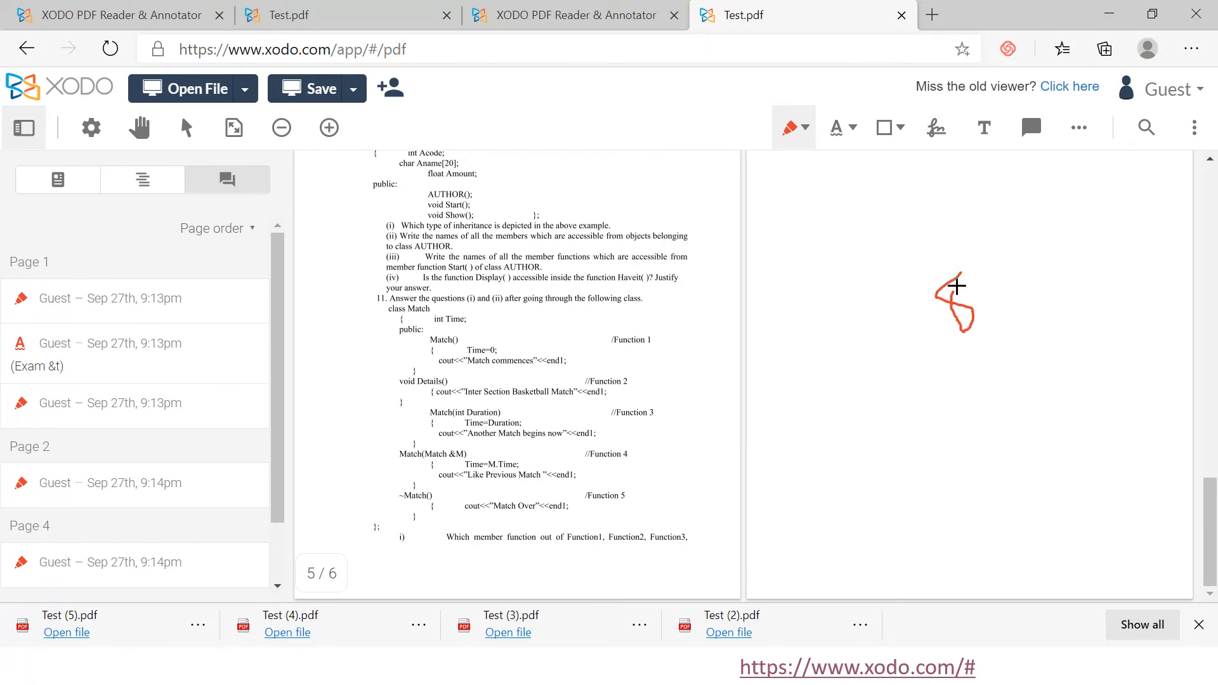
{"action": "left_click_drag", "start_coordinate": [938, 368], "coordinate": [1044, 306]}
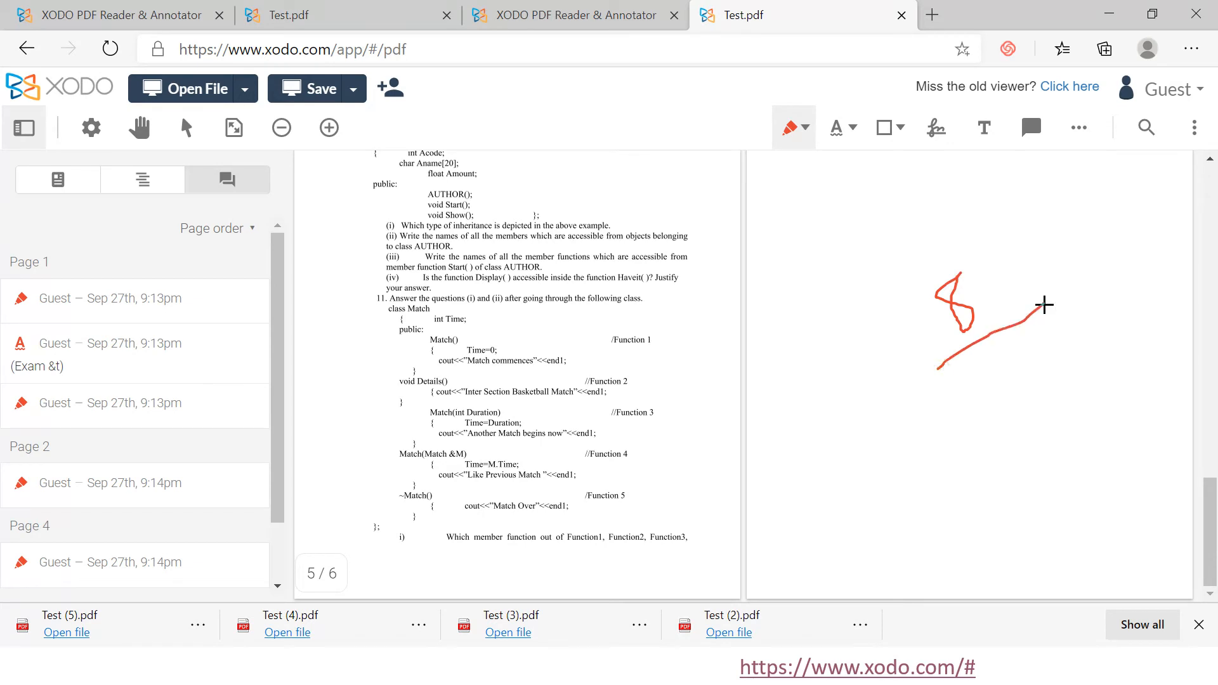
{"action": "mouse_move", "coordinate": [989, 355]}
{"action": "left_mouse_down"}
{"action": "mouse_move", "coordinate": [979, 383]}
{"action": "mouse_move", "coordinate": [1001, 391]}
{"action": "left_mouse_up"}
{"action": "mouse_move", "coordinate": [1021, 348]}
{"action": "left_mouse_down"}
{"action": "mouse_move", "coordinate": [1026, 381]}
{"action": "mouse_move", "coordinate": [1052, 367]}
{"action": "mouse_move", "coordinate": [1021, 348]}
{"action": "left_mouse_up"}
{"action": "mouse_move", "coordinate": [993, 239]}
{"action": "left_mouse_down"}
{"action": "mouse_move", "coordinate": [892, 326]}
{"action": "mouse_move", "coordinate": [1068, 402]}
{"action": "mouse_move", "coordinate": [983, 228]}
{"action": "left_mouse_up"}
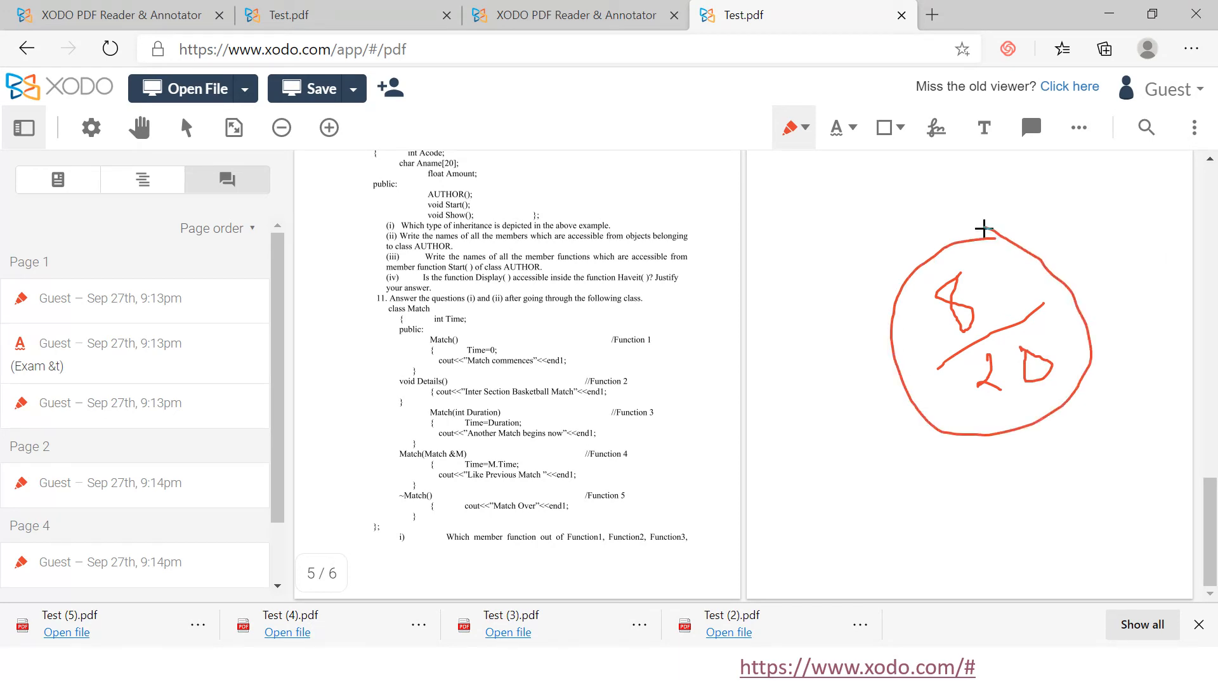
Step: Create a freehand signature and place it on page 6 below the circled total
{"action": "left_click", "coordinate": [952, 140]}
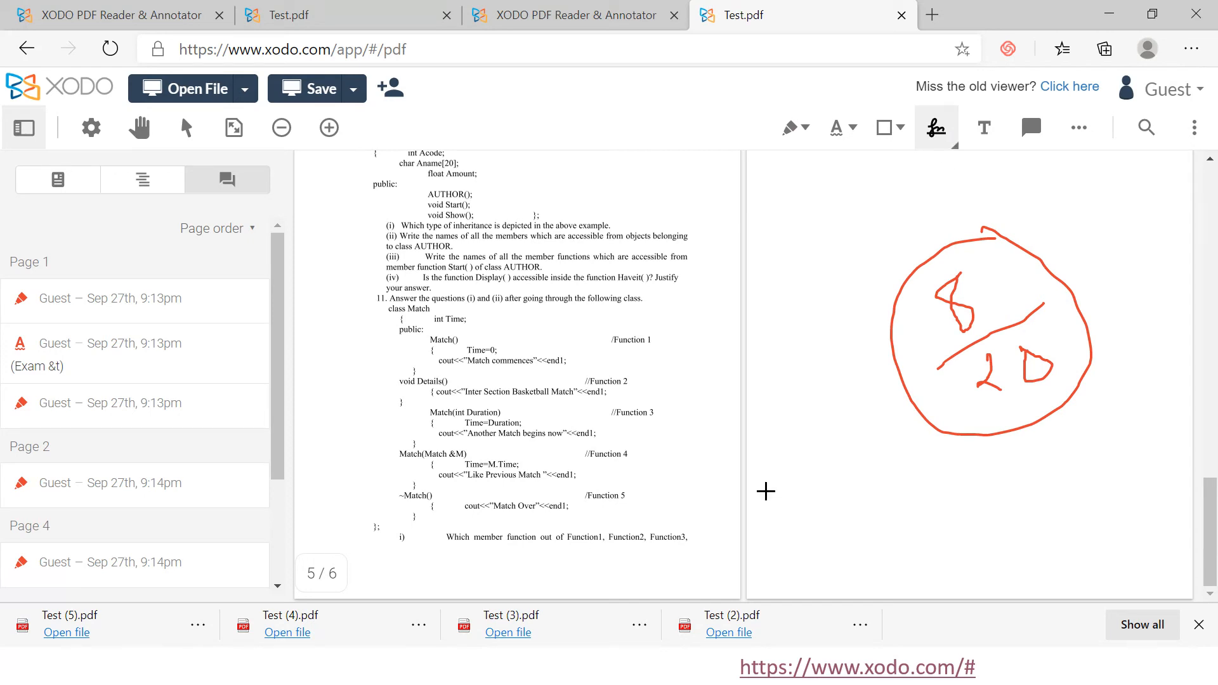
{"action": "left_click", "coordinate": [940, 563]}
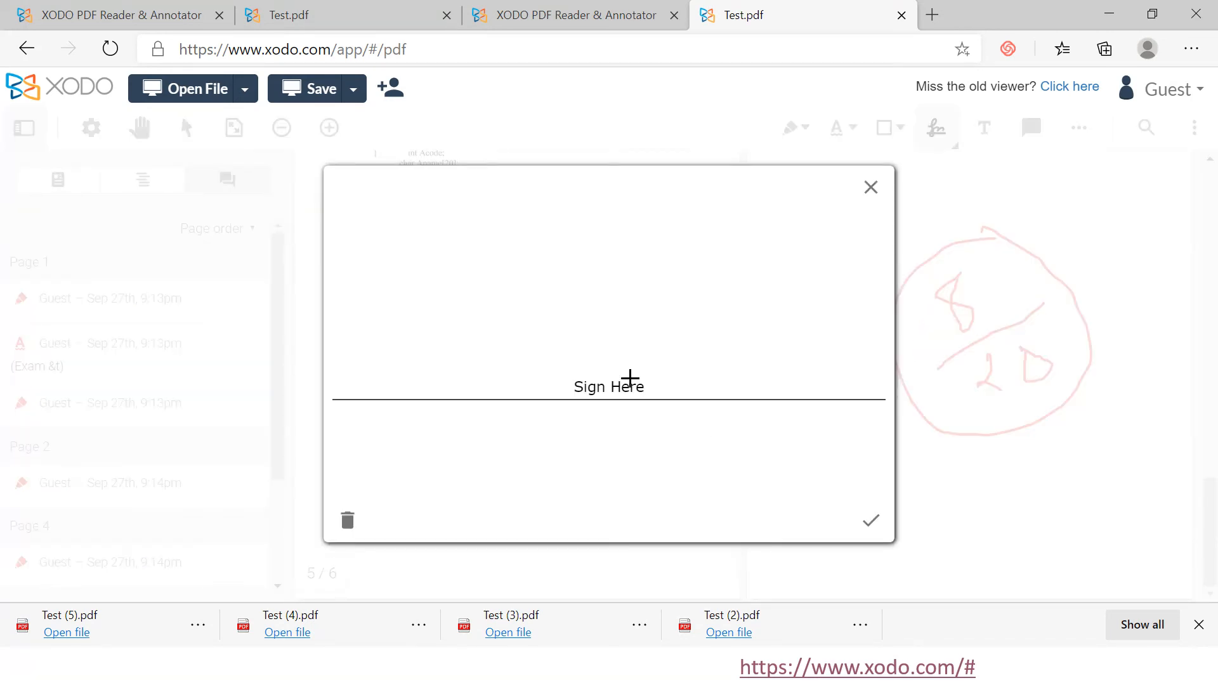
{"action": "left_click", "coordinate": [629, 379]}
{"action": "mouse_move", "coordinate": [630, 378]}
{"action": "left_mouse_down"}
{"action": "mouse_move", "coordinate": [614, 330]}
{"action": "mouse_move", "coordinate": [646, 406]}
{"action": "left_mouse_up"}
{"action": "left_click", "coordinate": [874, 523]}
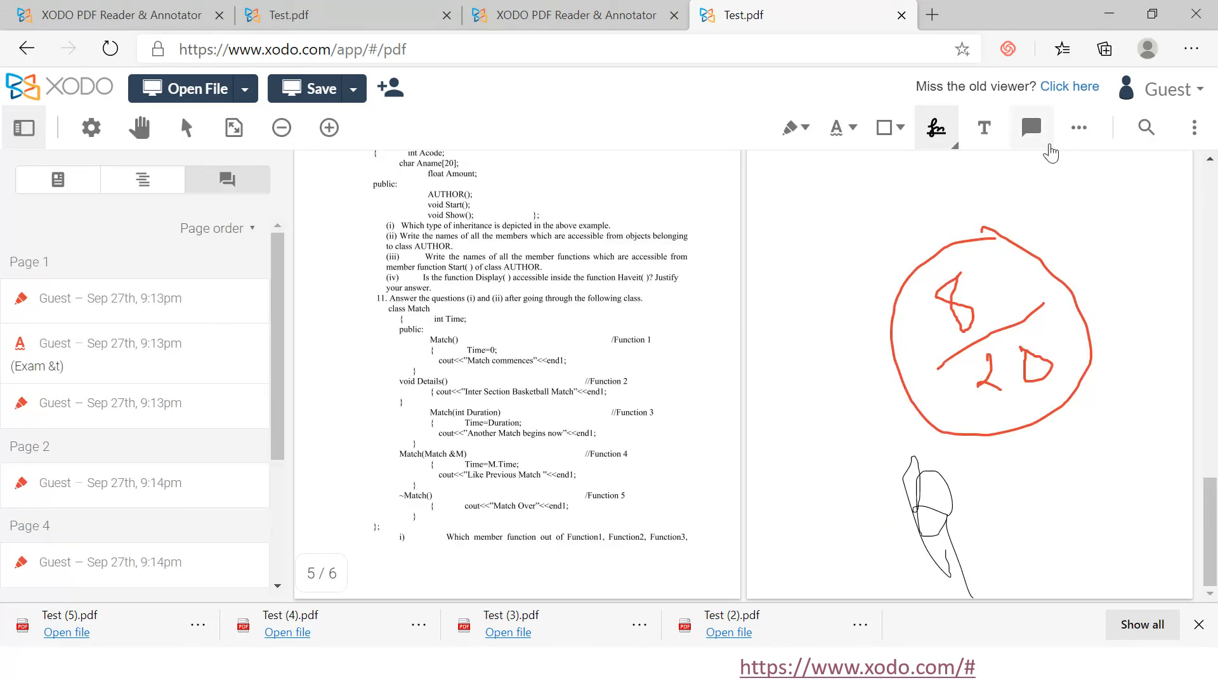
Step: Insert the picture "good" from the Desktop as an image stamp on page 6
{"action": "left_click", "coordinate": [1079, 140]}
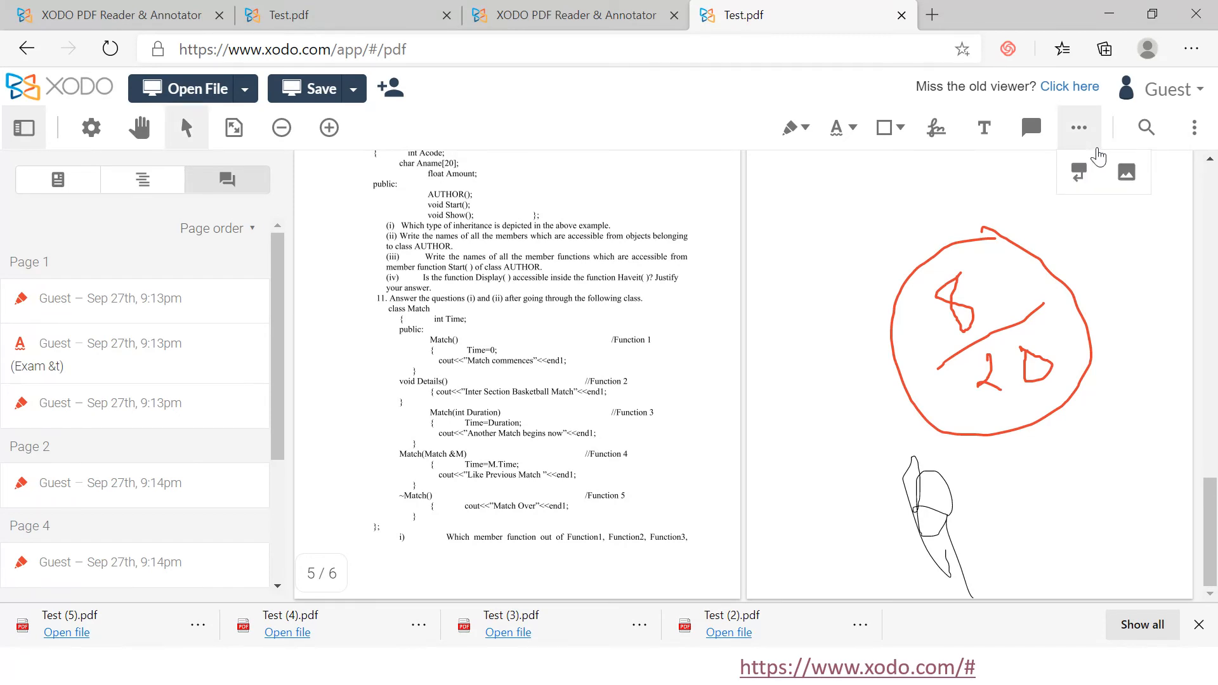
{"action": "left_click", "coordinate": [1124, 177]}
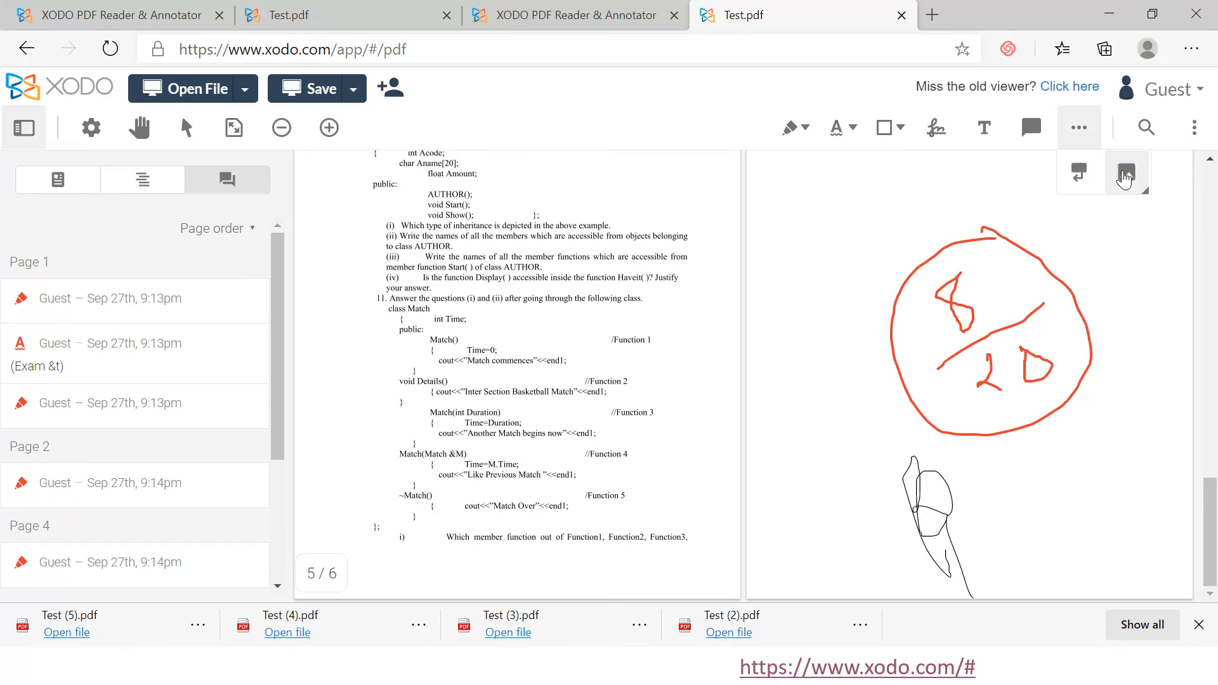
{"action": "left_click", "coordinate": [1143, 190]}
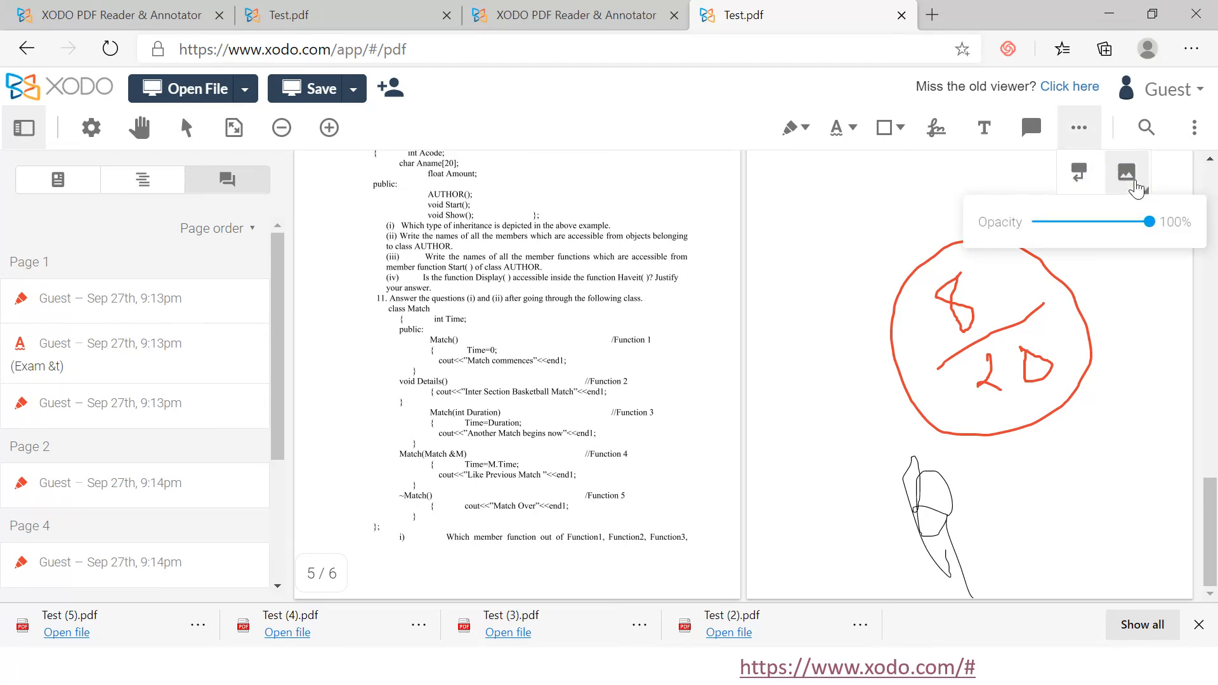
{"action": "double_click", "coordinate": [1135, 180]}
{"action": "left_click", "coordinate": [1125, 170]}
{"action": "left_click", "coordinate": [875, 204]}
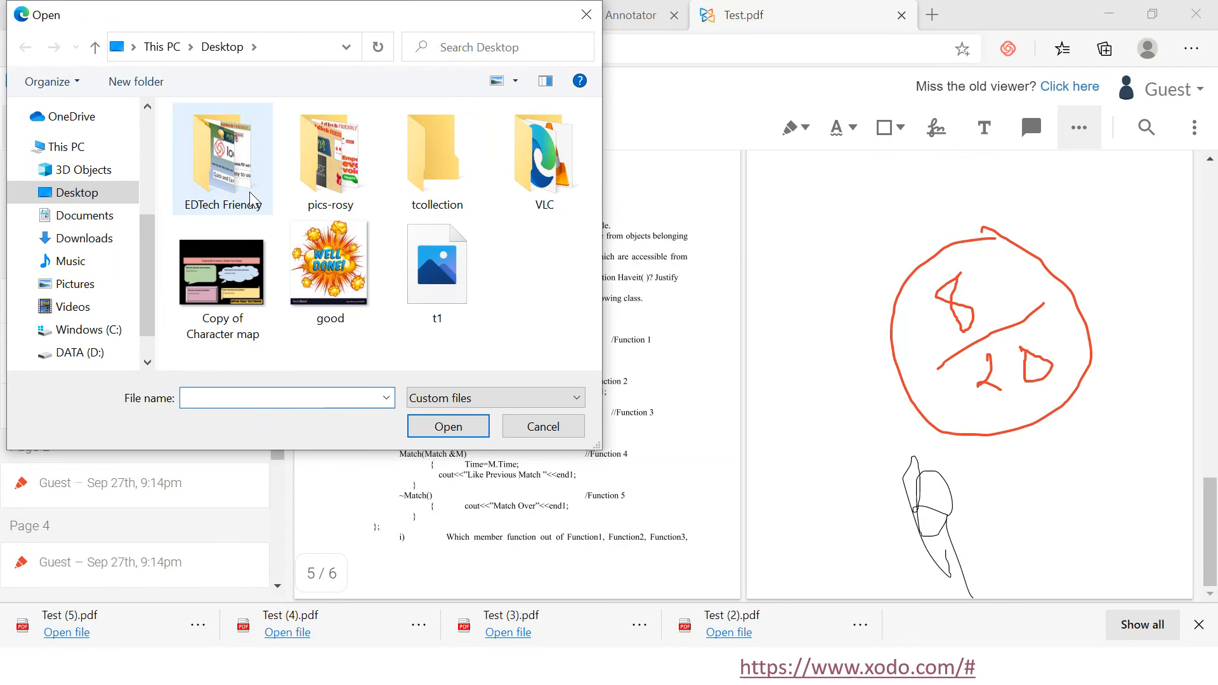
{"action": "left_click", "coordinate": [309, 272]}
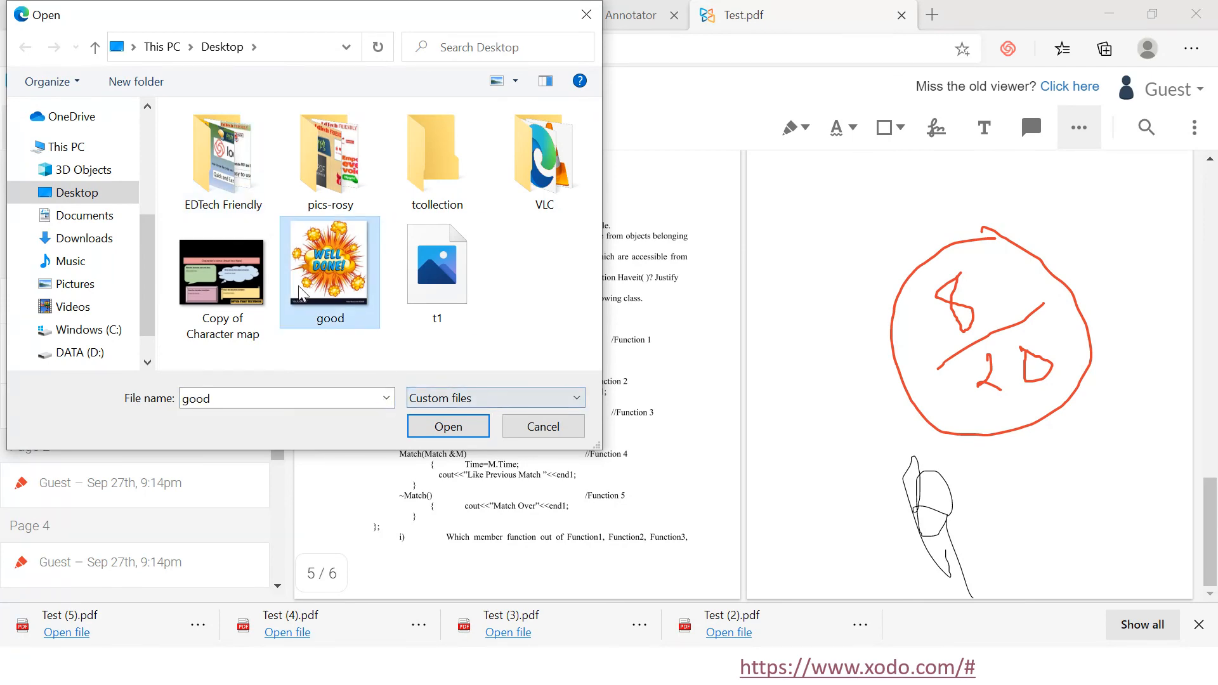
{"action": "left_click", "coordinate": [448, 426]}
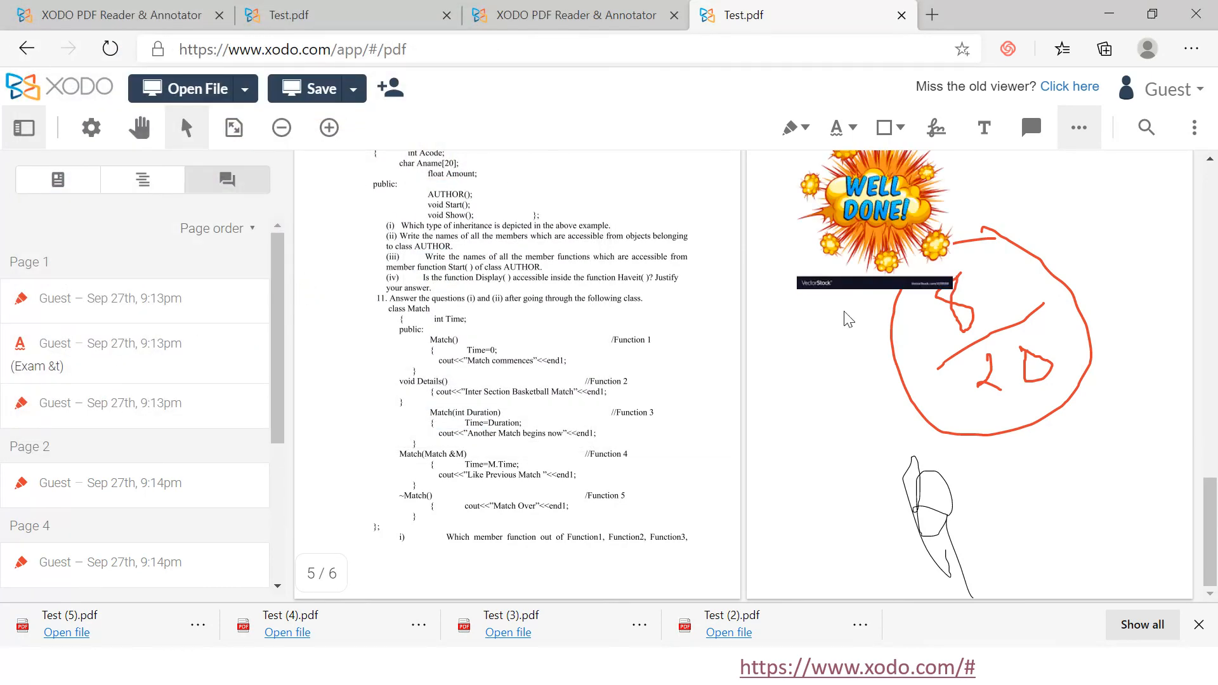
Step: Shrink the Well Done picture and move it to the blank area just right of the circled total
{"action": "left_click", "coordinate": [860, 260]}
{"action": "mouse_move", "coordinate": [953, 288]}
{"action": "left_mouse_down"}
{"action": "mouse_move", "coordinate": [866, 239]}
{"action": "mouse_move", "coordinate": [1062, 260]}
{"action": "mouse_move", "coordinate": [1129, 305]}
{"action": "left_mouse_up"}
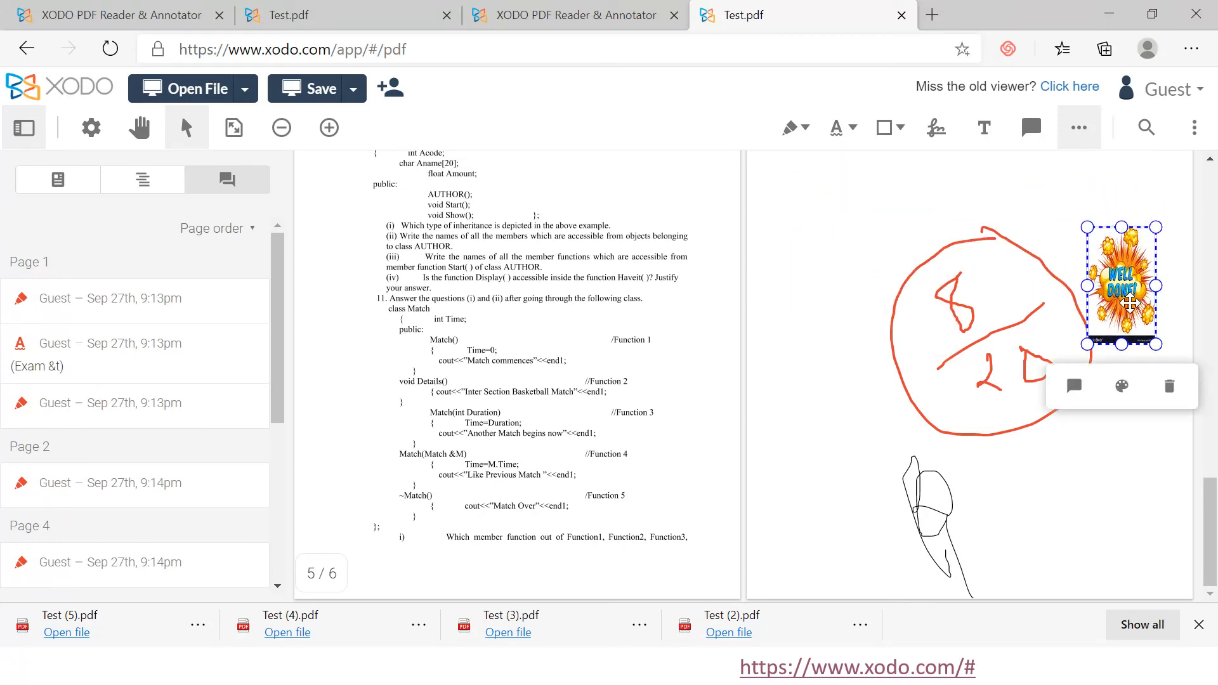
{"action": "left_click", "coordinate": [1066, 473]}
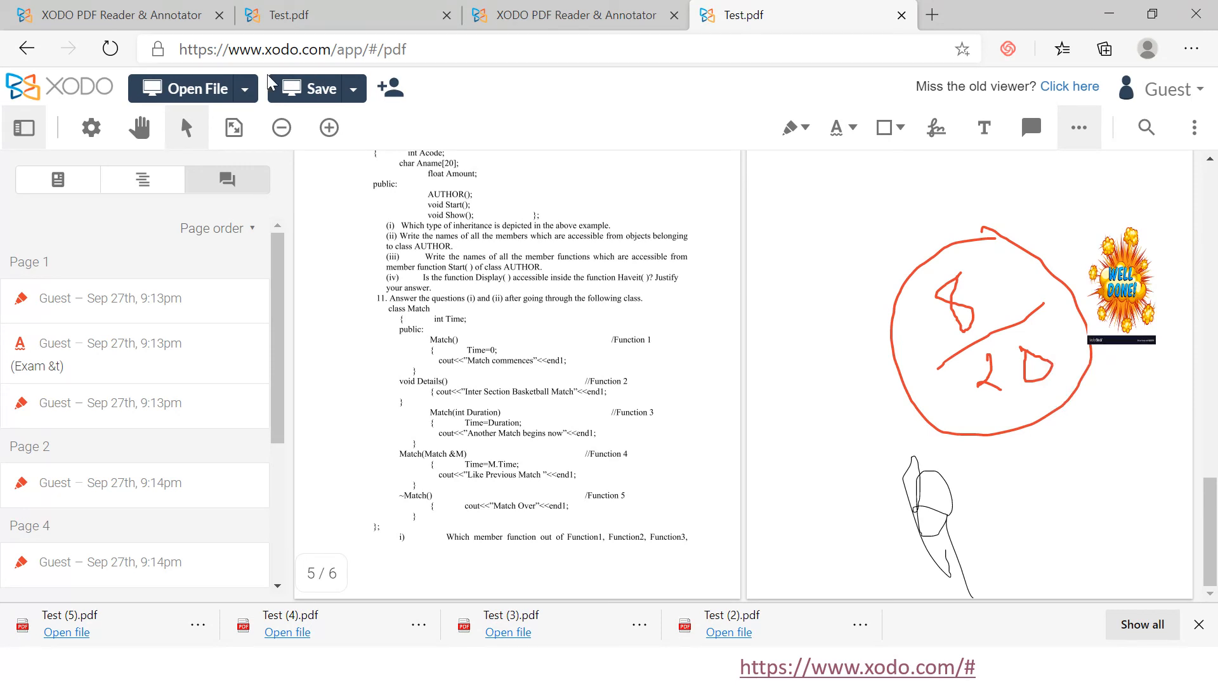
Step: Save the corrected test PDF to the computer and show the cloud save destinations
{"action": "left_click", "coordinate": [295, 92]}
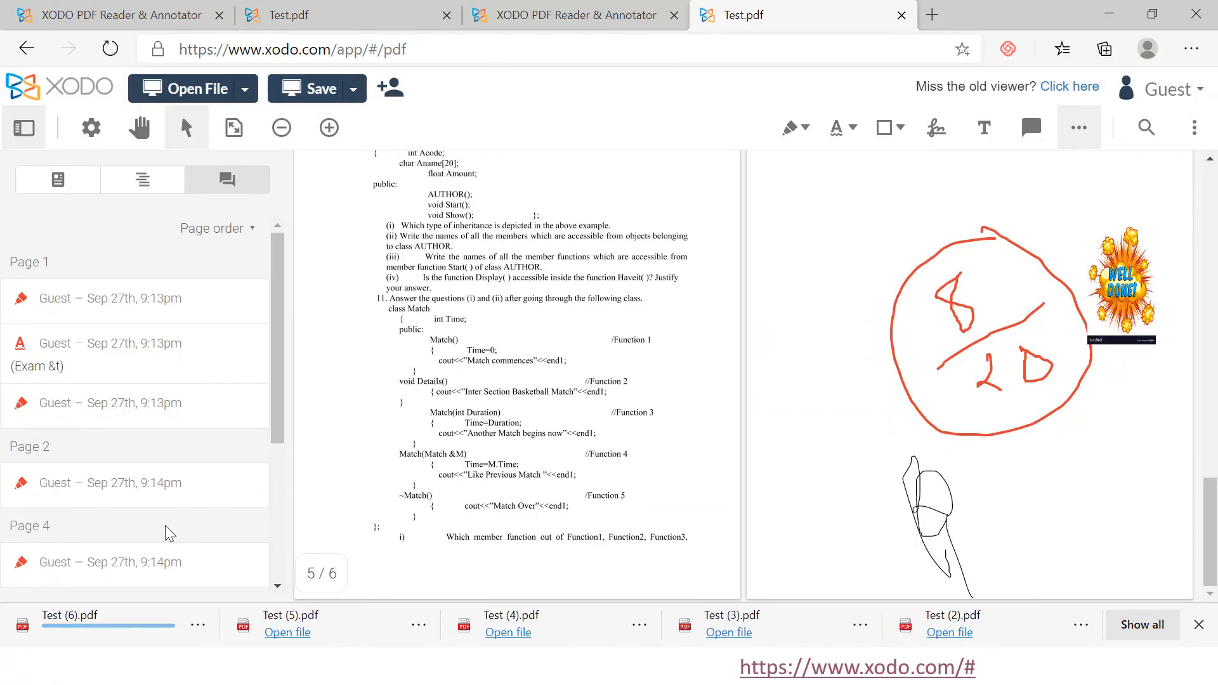
{"action": "left_click", "coordinate": [353, 96]}
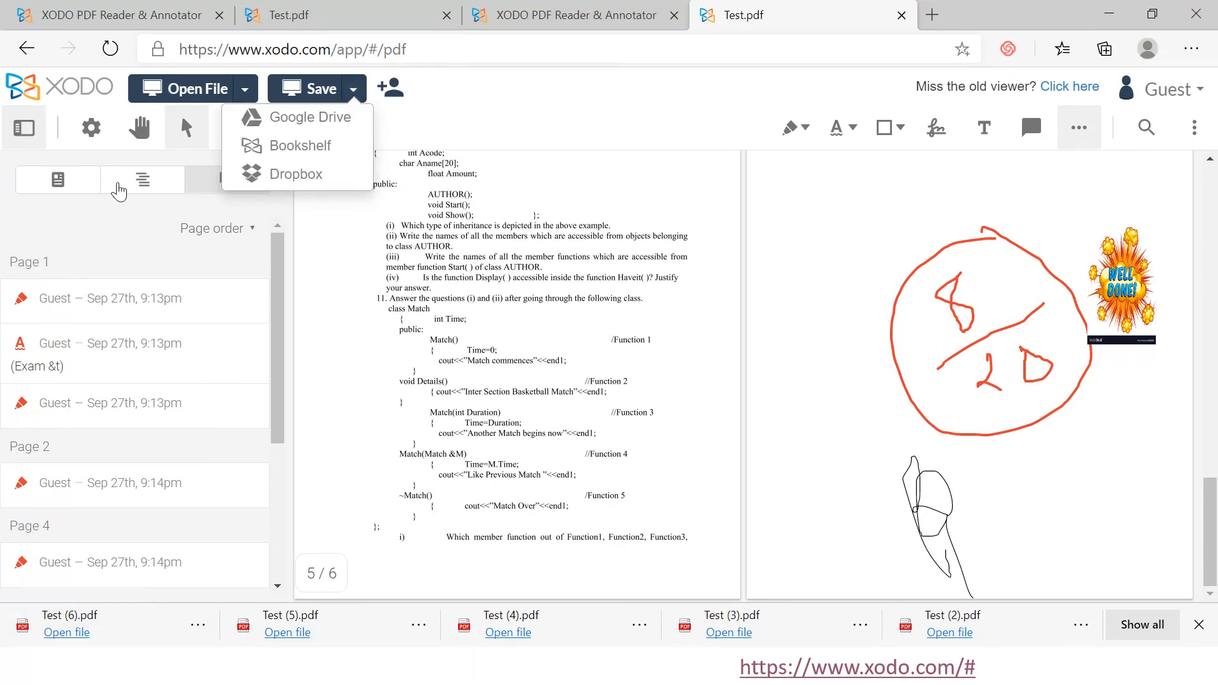
Step: Return to the Xodo start page and open the local image Copy of Character map from the Desktop
{"action": "left_click", "coordinate": [30, 51]}
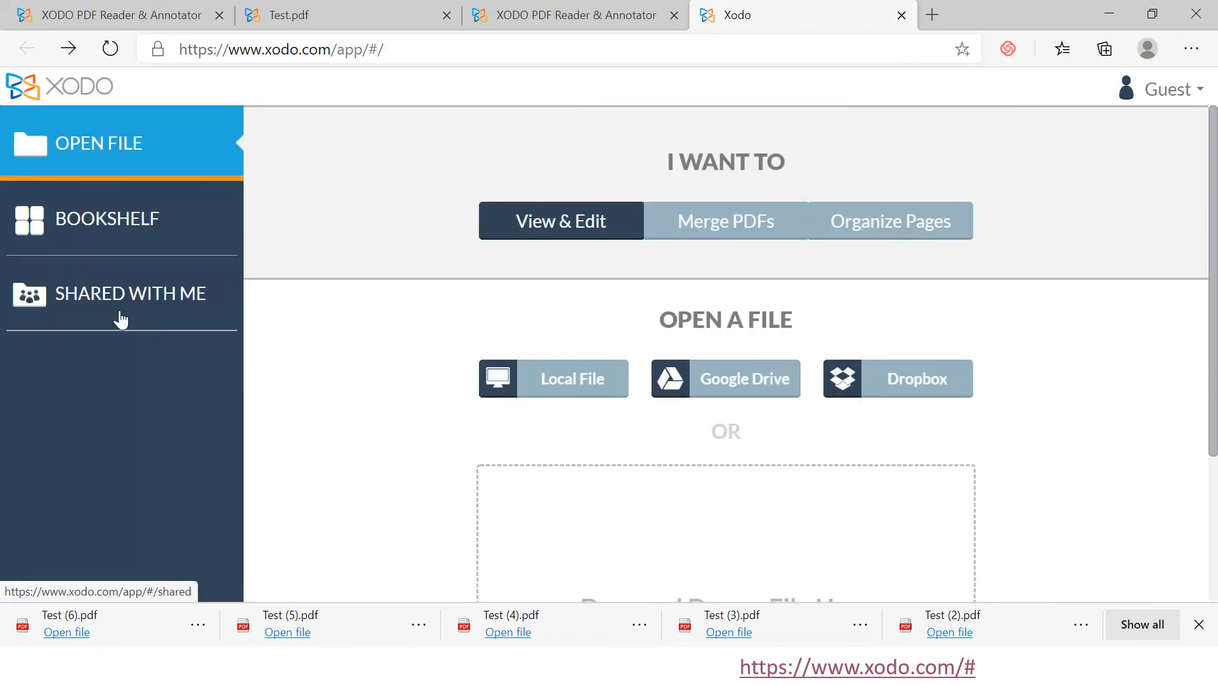
{"action": "left_click", "coordinate": [598, 380]}
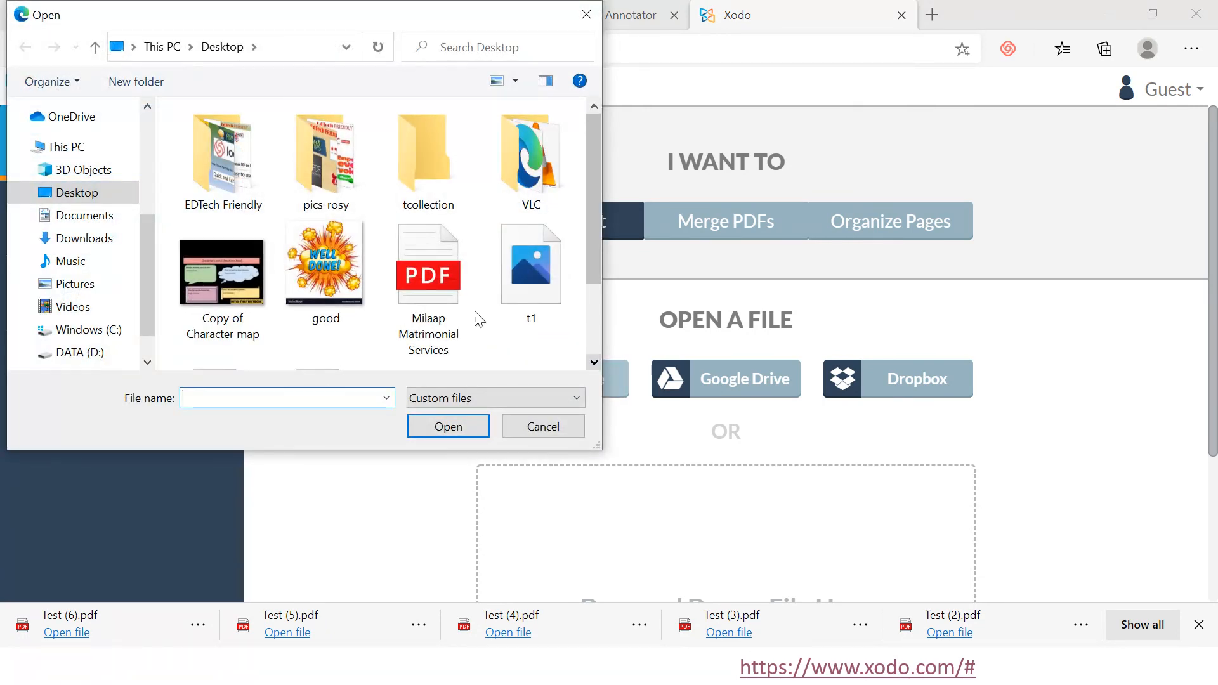
{"action": "double_click", "coordinate": [232, 268]}
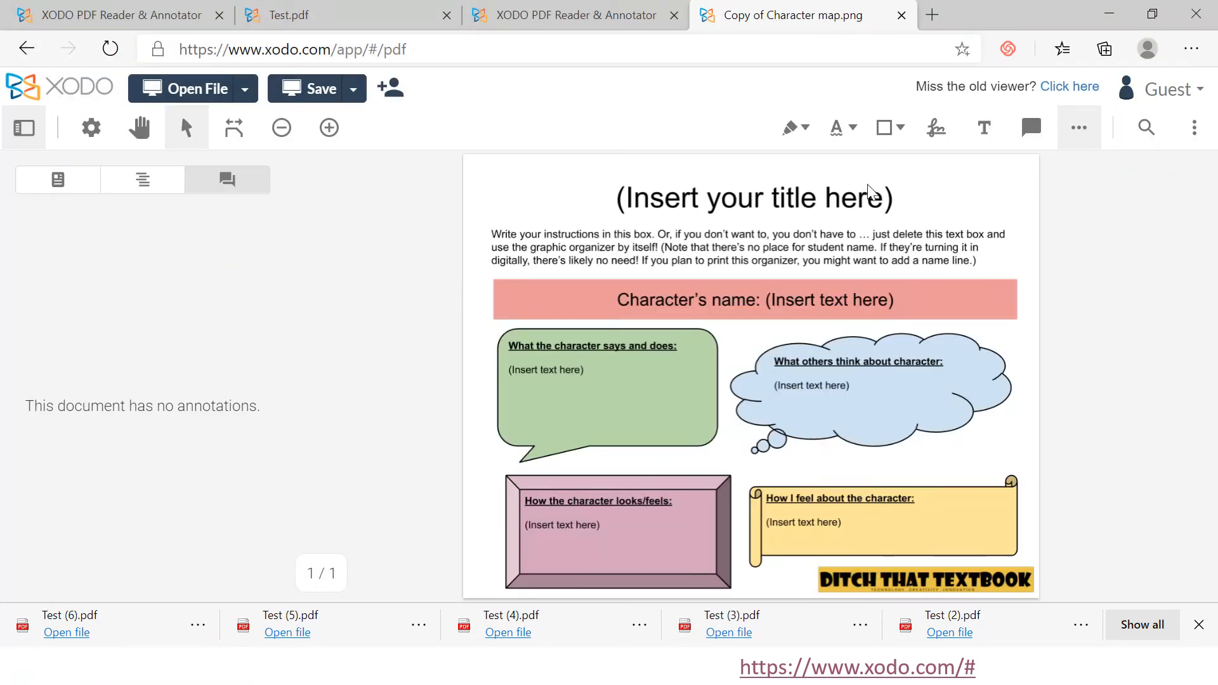
Step: Draw red 3 pt pen ticks in the green speech bubble and blue cloud, and a short dash in the yellow scroll box
{"action": "left_click", "coordinate": [793, 130]}
{"action": "left_click", "coordinate": [796, 171]}
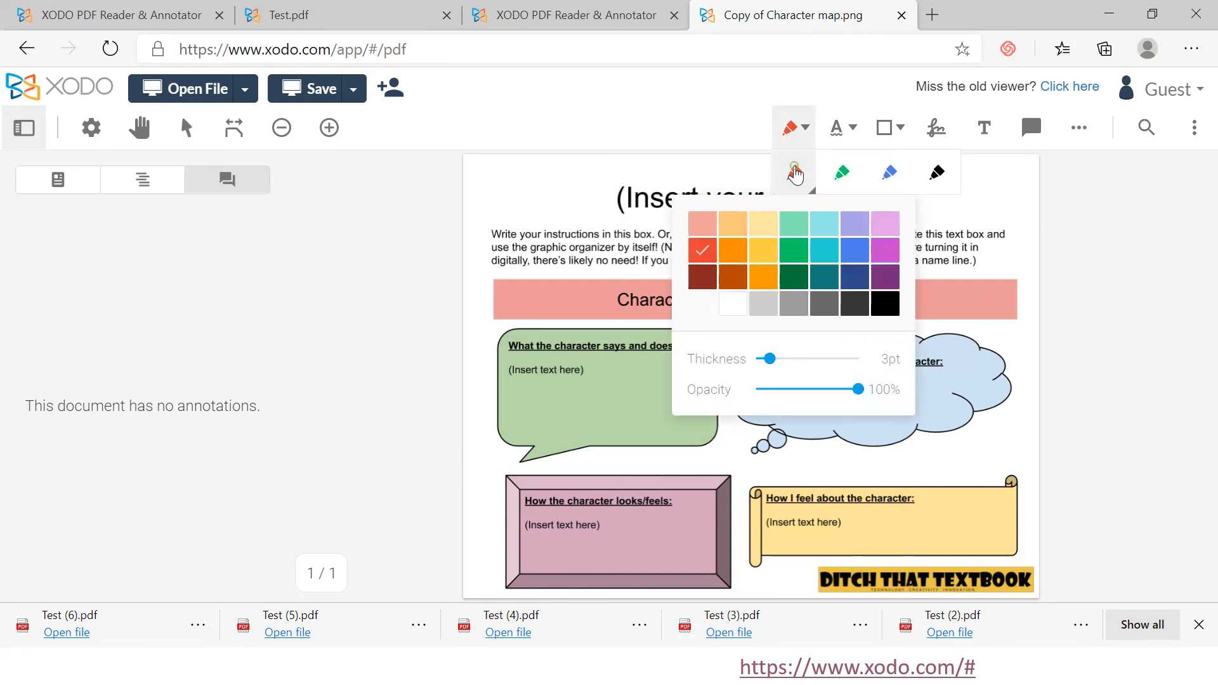
{"action": "left_click_drag", "start_coordinate": [617, 381], "coordinate": [714, 349]}
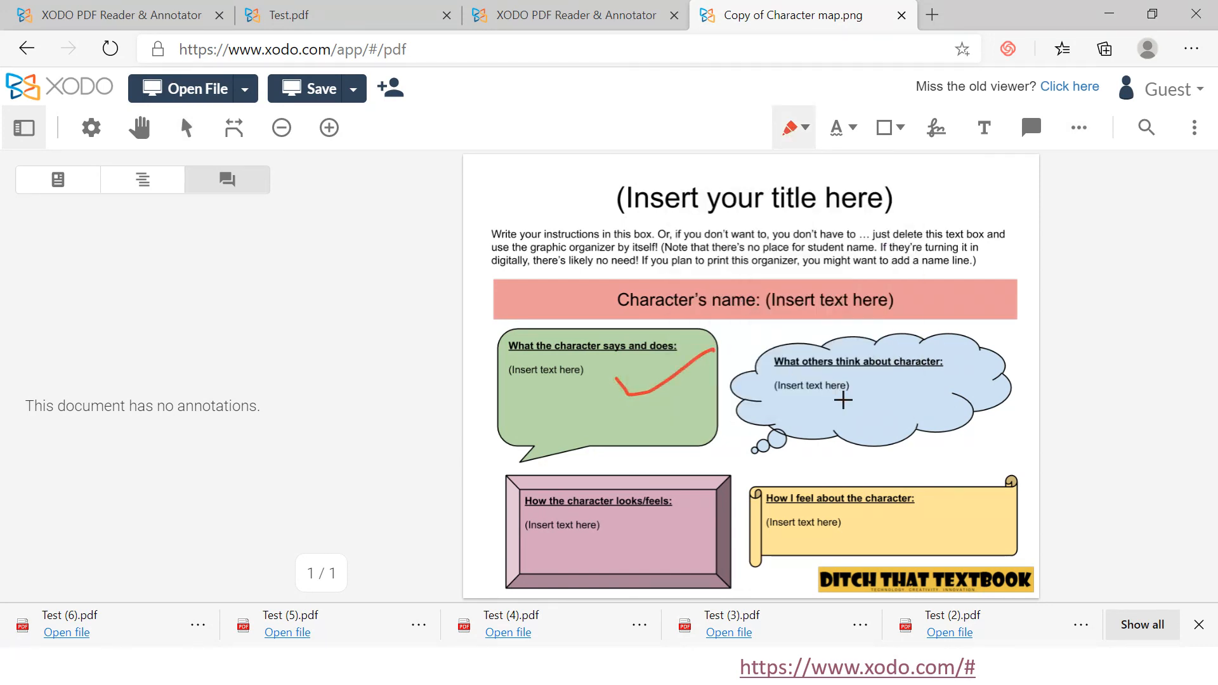
{"action": "left_click_drag", "start_coordinate": [837, 399], "coordinate": [930, 343]}
{"action": "left_click_drag", "start_coordinate": [854, 524], "coordinate": [890, 525]}
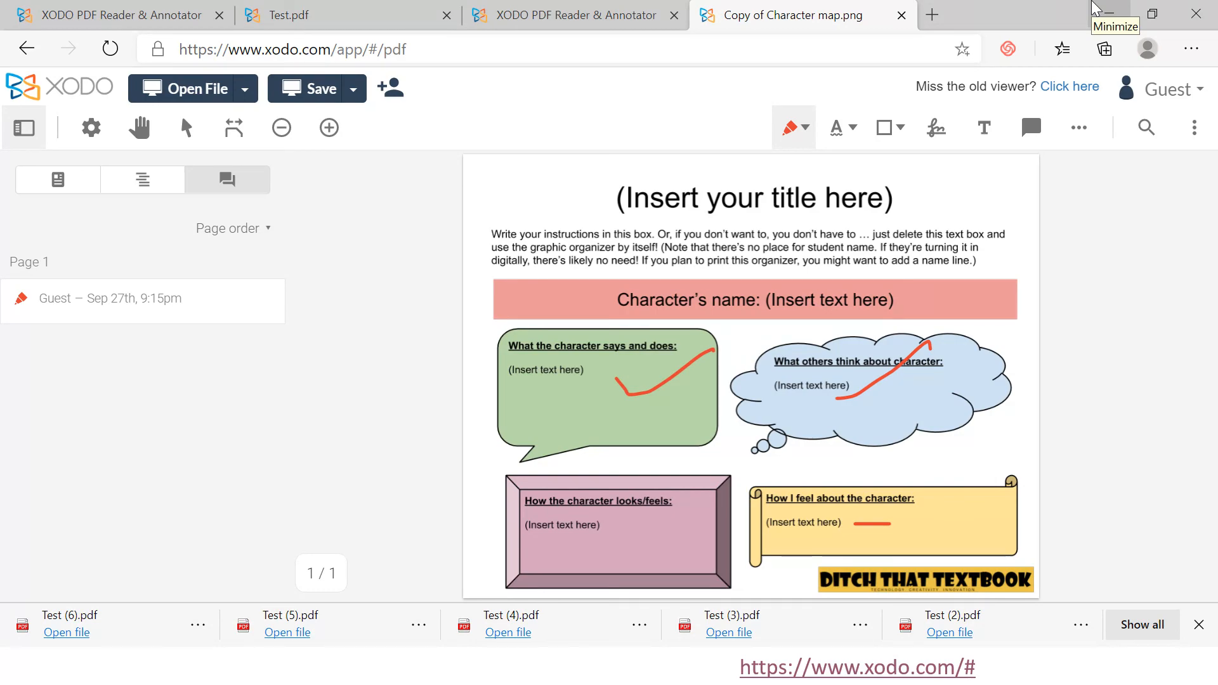
{"action": "left_click", "coordinate": [1095, 8]}
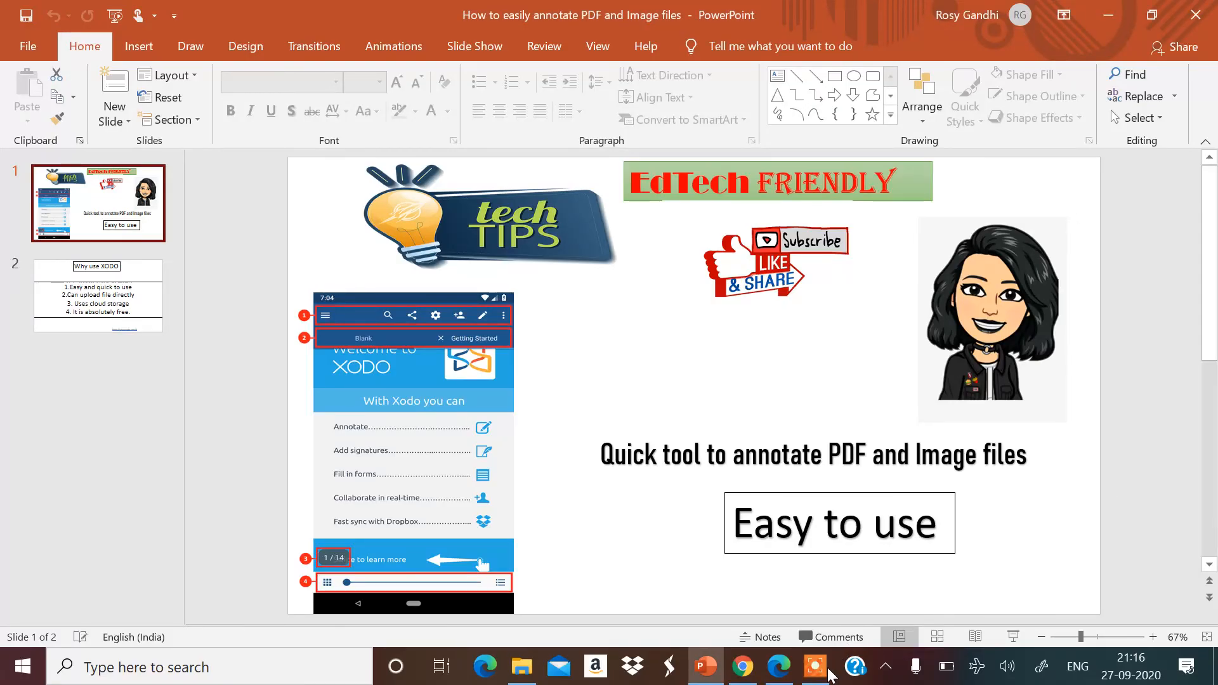
{"action": "left_click", "coordinate": [826, 673]}
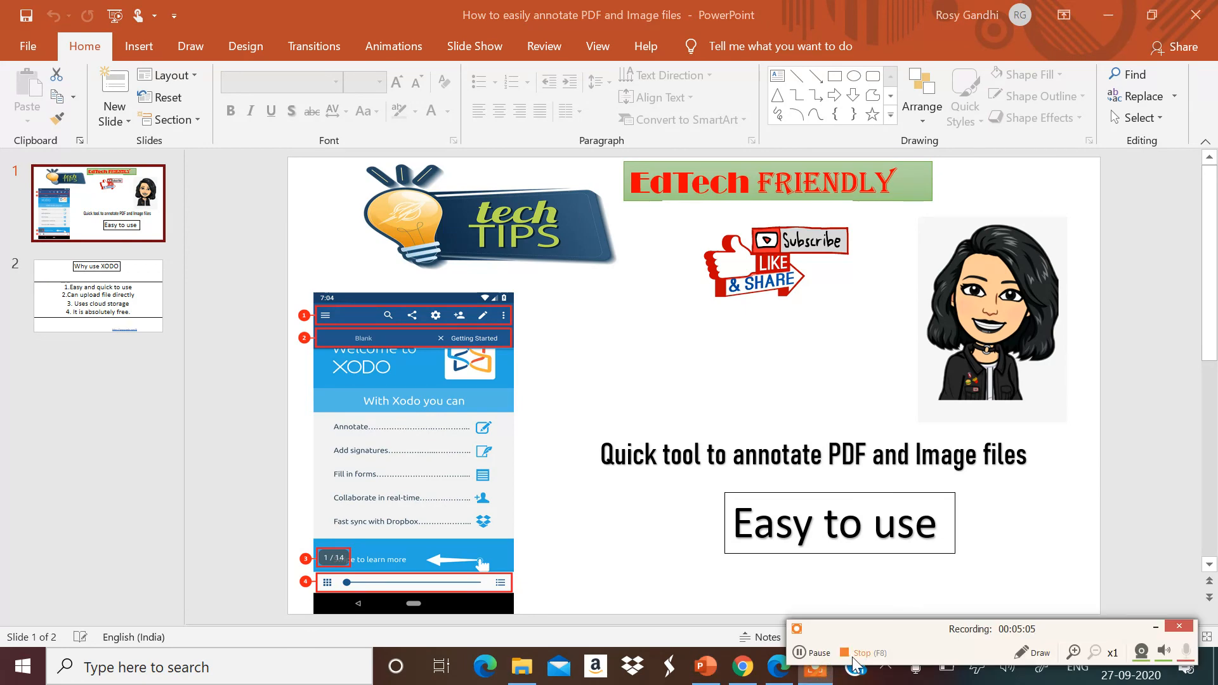